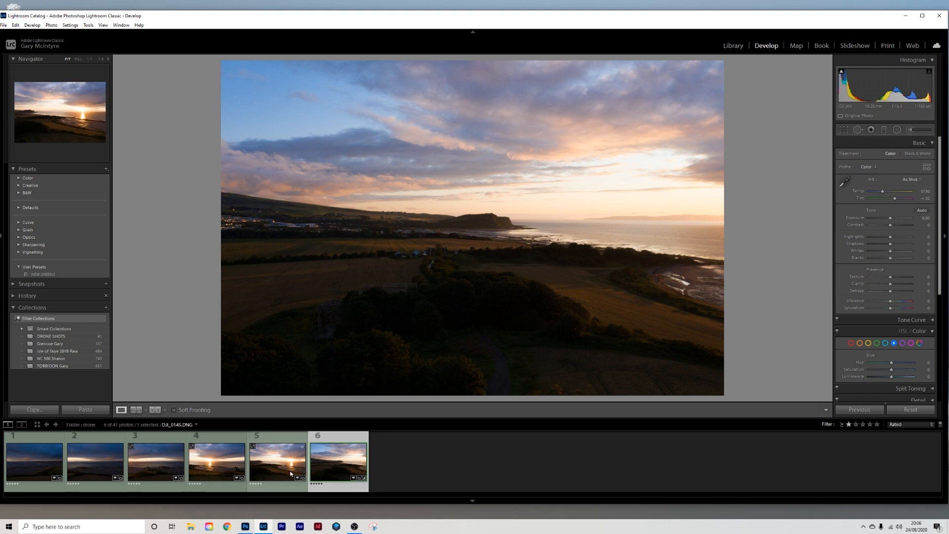
# Step: On the sixth photo, set Highlights to -67, Shadows to +23 and Dehaze to +19
pyautogui.click(203, 463)
pyautogui.click(156, 463)
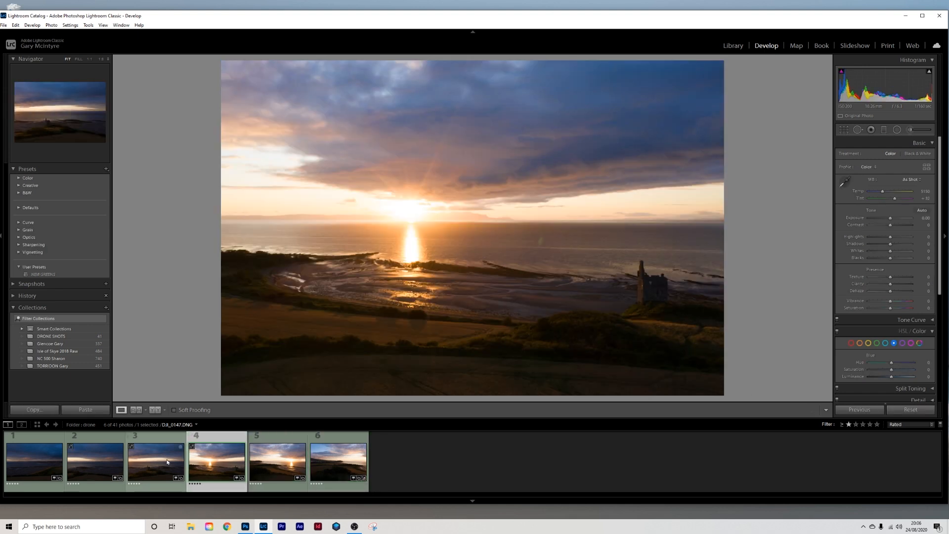
pyautogui.click(94, 464)
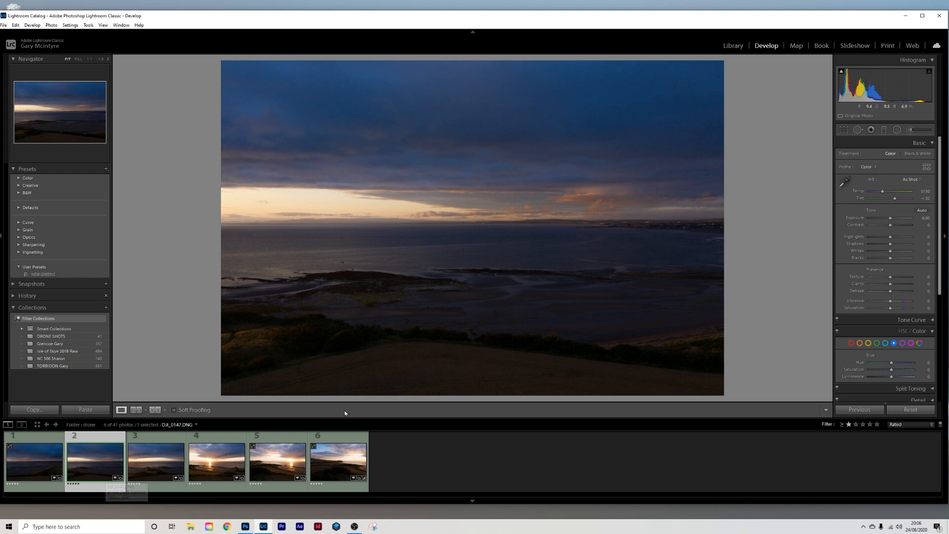
pyautogui.click(346, 461)
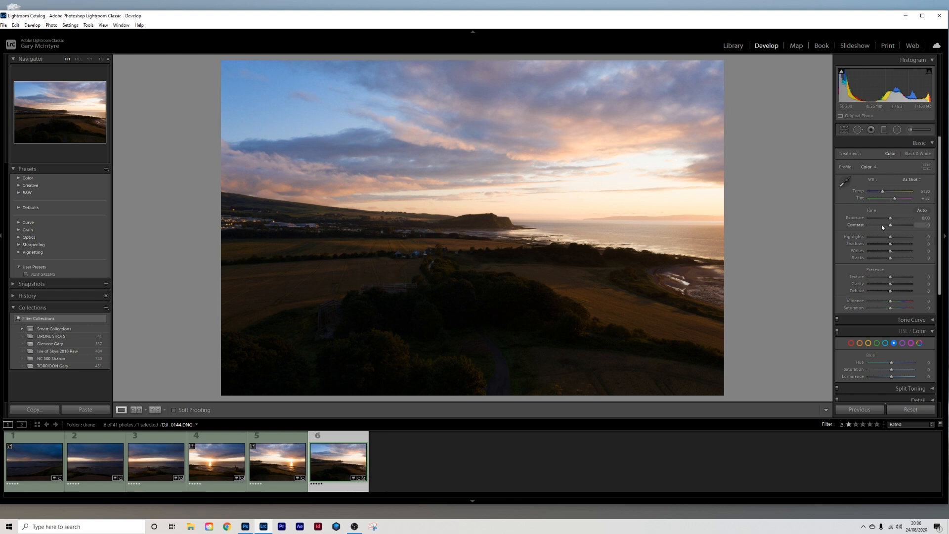
pyautogui.moveTo(889, 238); pyautogui.dragTo(876, 238)
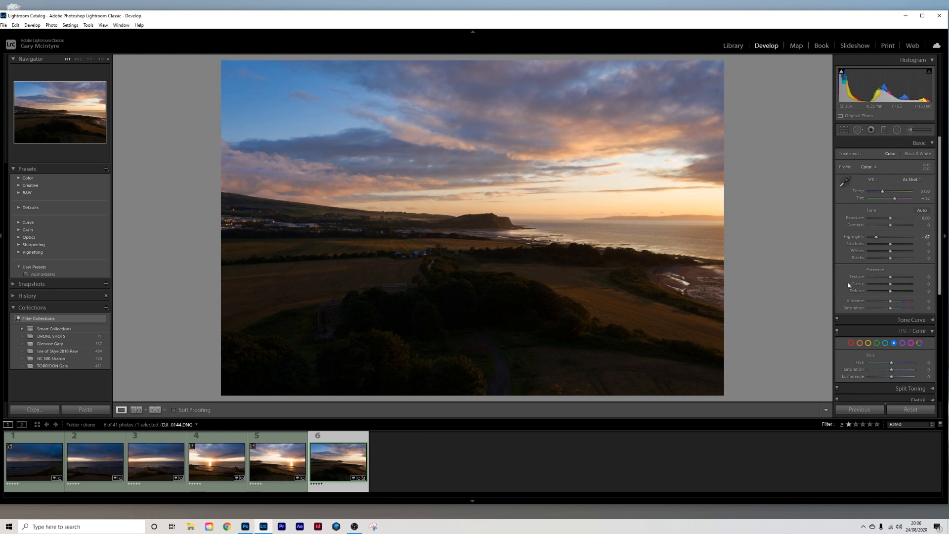
pyautogui.moveTo(889, 243); pyautogui.dragTo(894, 244)
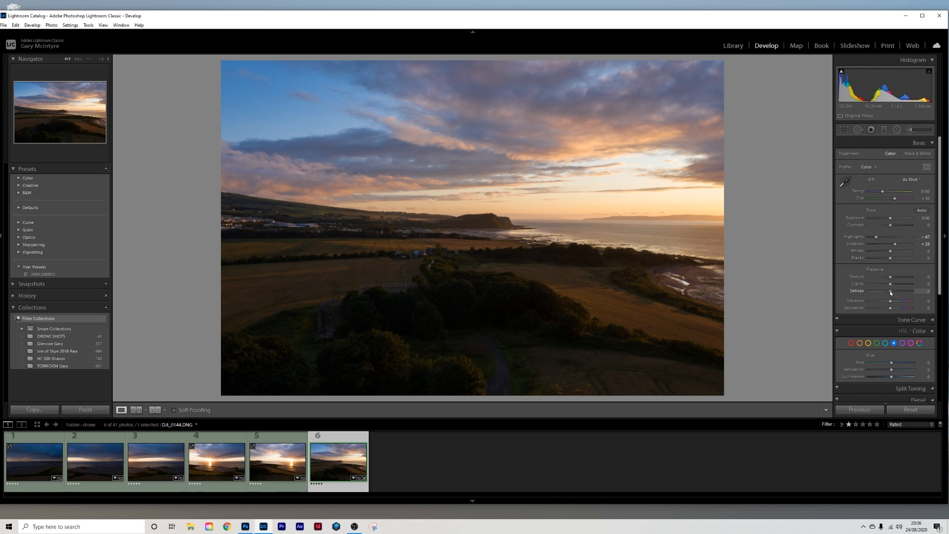
pyautogui.moveTo(891, 291); pyautogui.dragTo(894, 290)
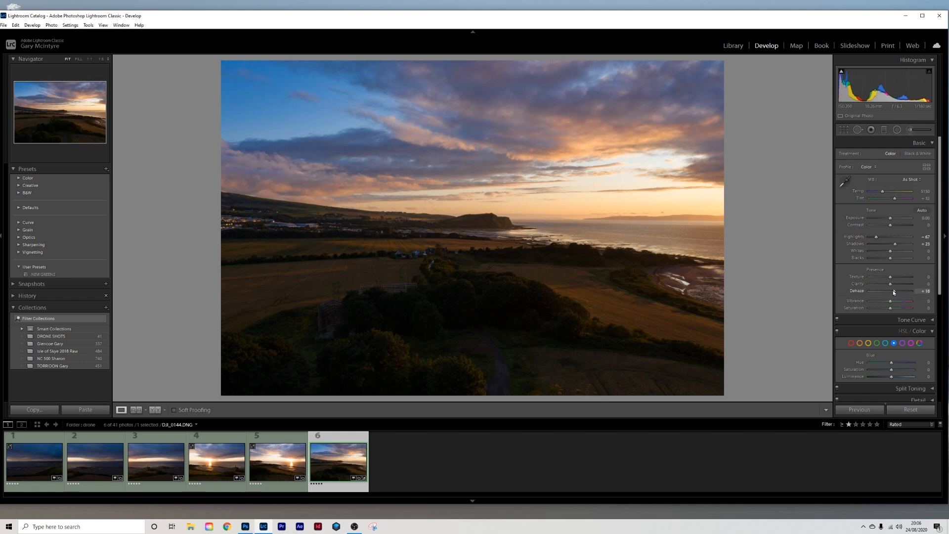
pyautogui.moveTo(894, 292); pyautogui.dragTo(894, 292)
# Step: Add the other five photos to the selection and synchronize the sixth photo's develop settings to all of them
pyautogui.keyDown('ctrl'); pyautogui.click(277, 479); pyautogui.keyUp('ctrl')
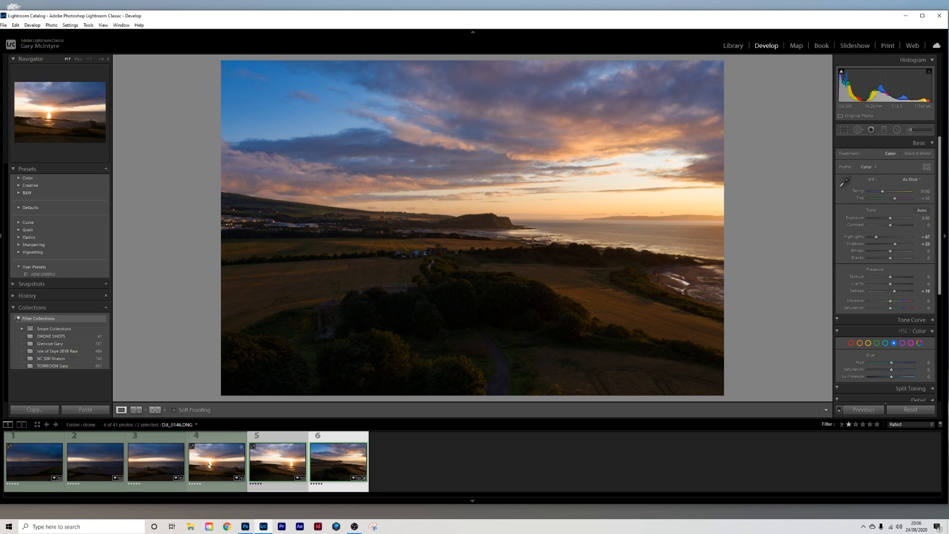
pyautogui.keyDown('ctrl'); pyautogui.click(217, 465); pyautogui.keyUp('ctrl')
pyautogui.keyDown('ctrl'); pyautogui.click(156, 465); pyautogui.keyUp('ctrl')
pyautogui.keyDown('ctrl'); pyautogui.click(101, 470); pyautogui.keyUp('ctrl')
pyautogui.keyDown('ctrl'); pyautogui.click(17, 468); pyautogui.keyUp('ctrl')
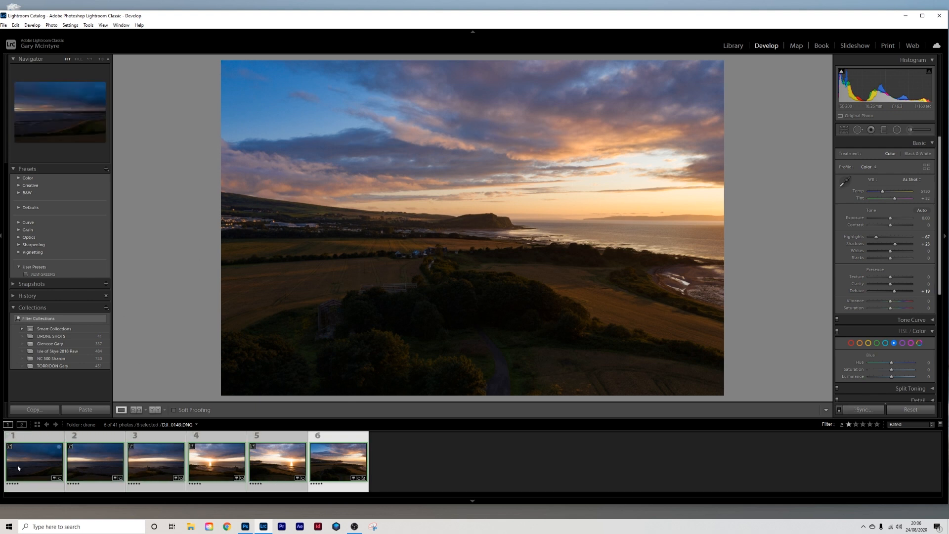
pyautogui.click(862, 410)
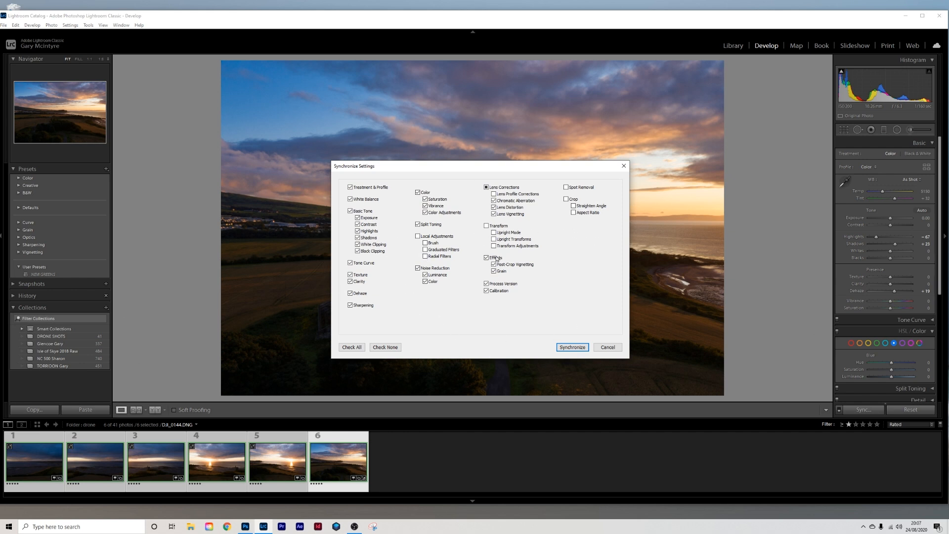
pyautogui.click(575, 349)
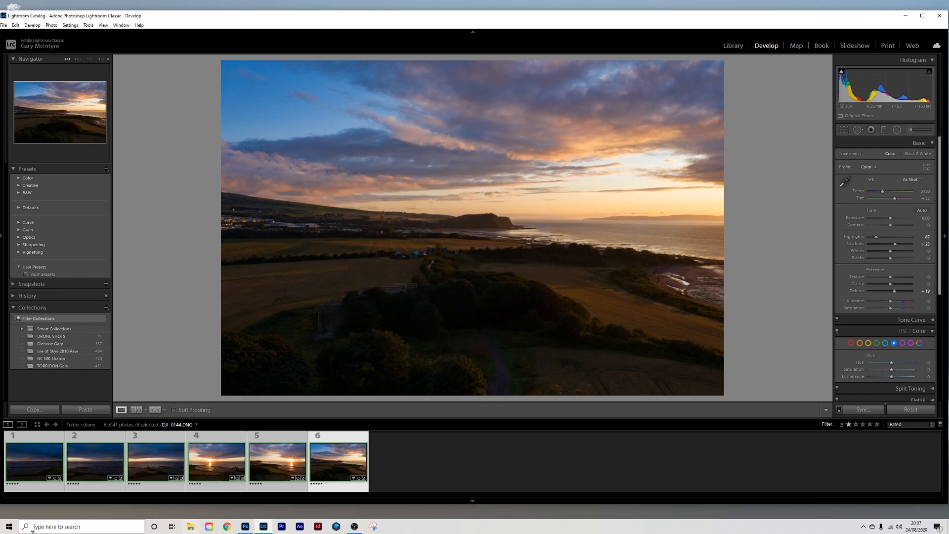
# Step: Check the synchronized photos, and merge all six into a panorama with Boundary Warp set to 100
pyautogui.click(280, 462)
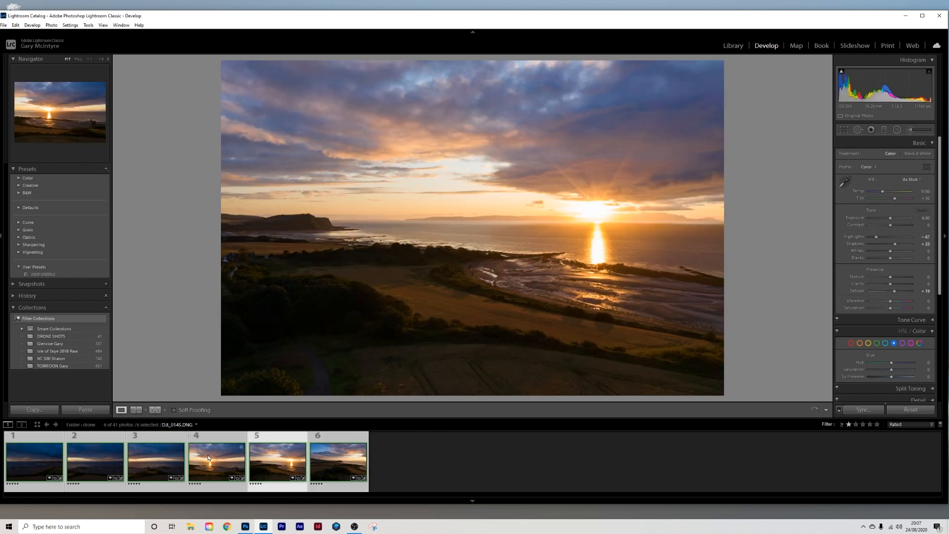
pyautogui.click(192, 458)
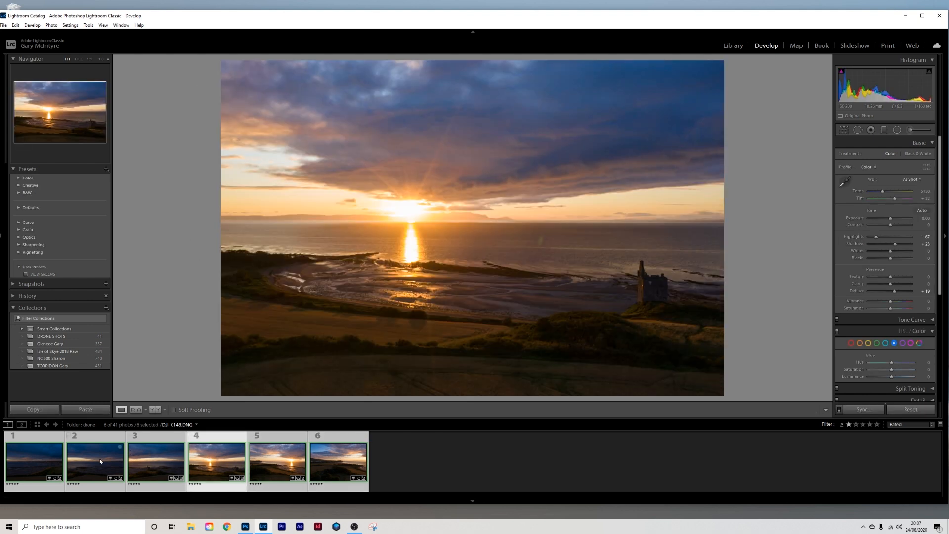
pyautogui.click(133, 476)
pyautogui.click(344, 460)
pyautogui.hotkey('ctrl', 'a')
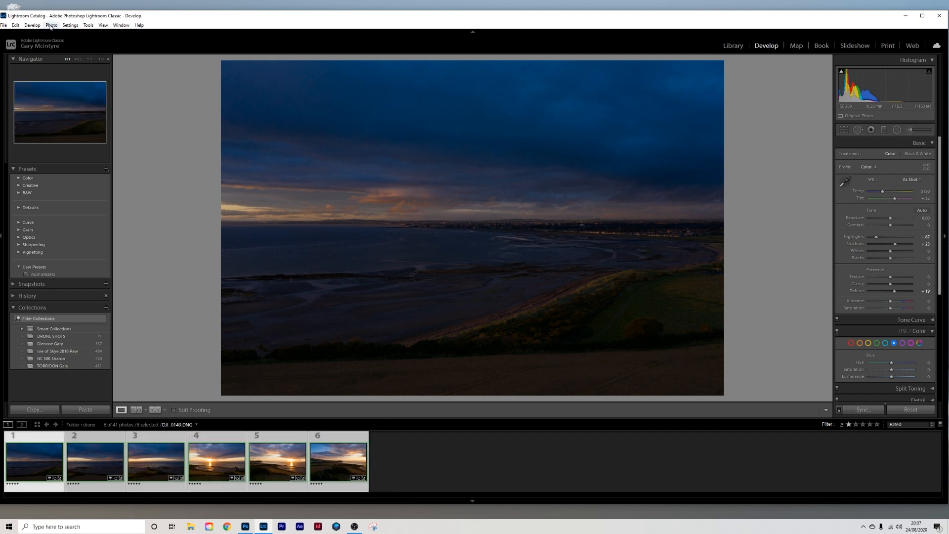
pyautogui.click(50, 25)
pyautogui.moveTo(89, 73)
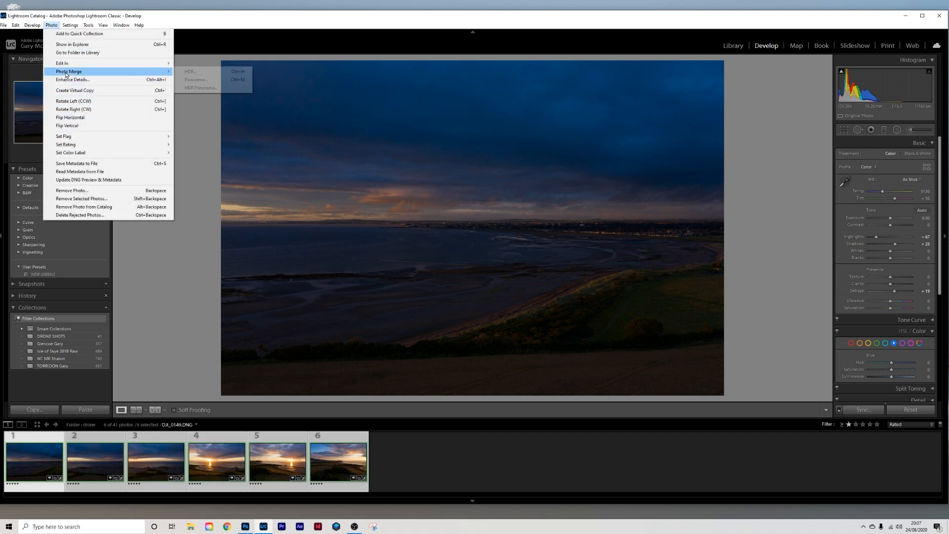
pyautogui.click(185, 80)
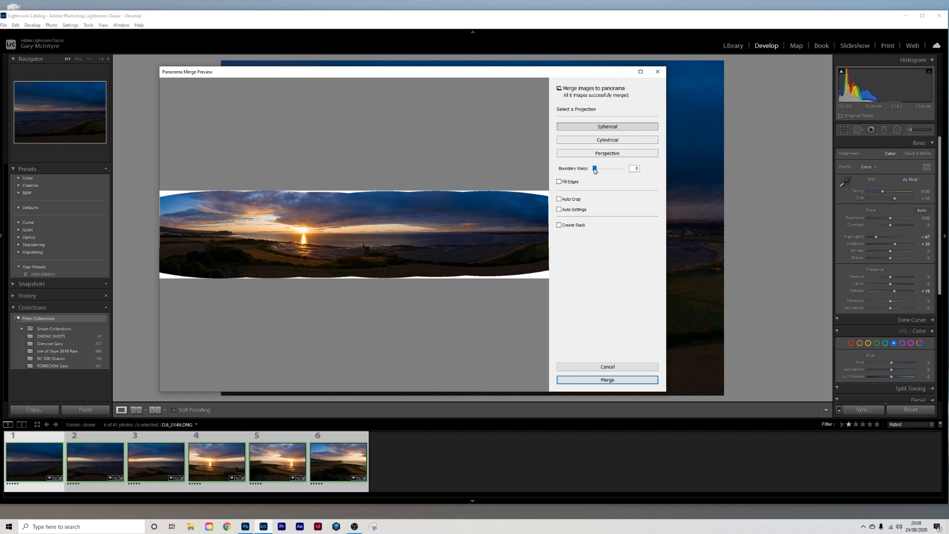
pyautogui.moveTo(595, 170); pyautogui.dragTo(629, 171)
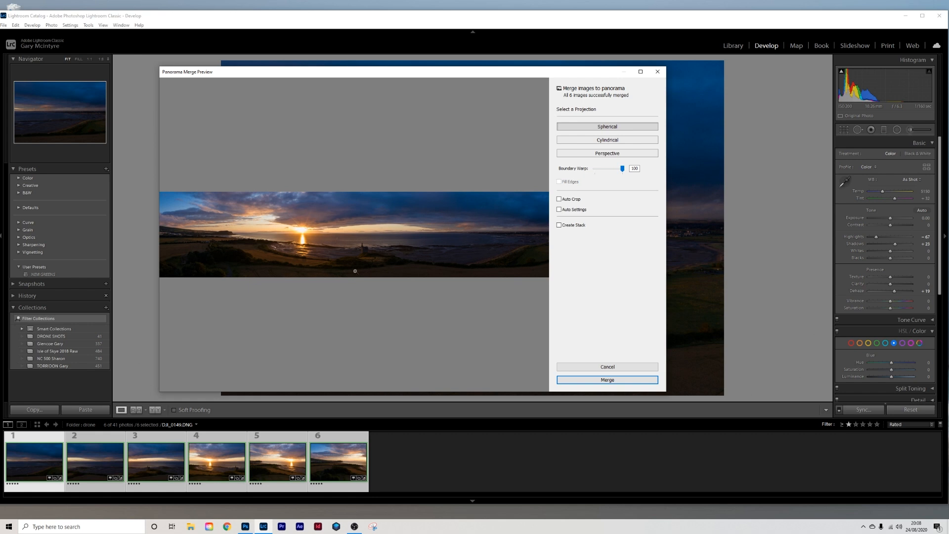
pyautogui.click(608, 380)
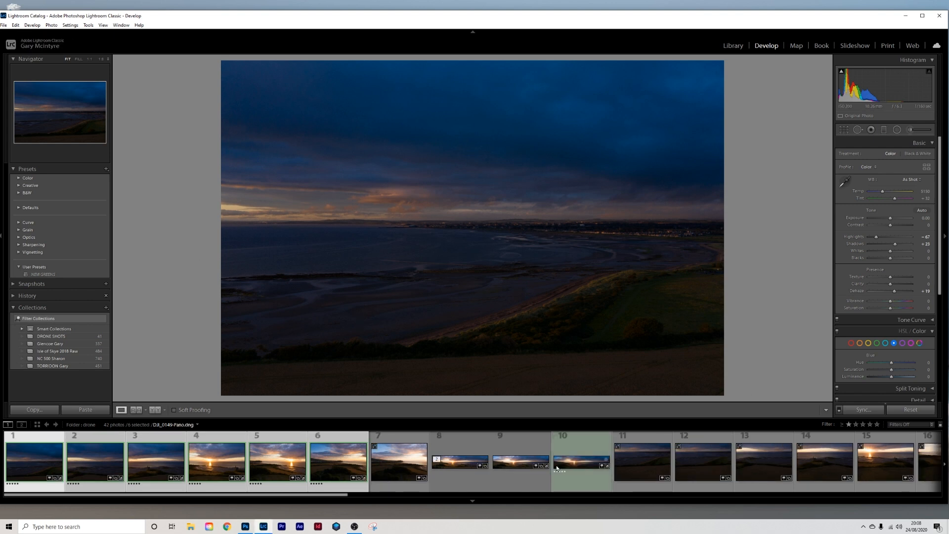
# Step: Compare the earlier edited panorama with DJI_0149-Pano.dng, and examine the new one's sea and shoreline at close zoom for stitching errors
pyautogui.click(461, 464)
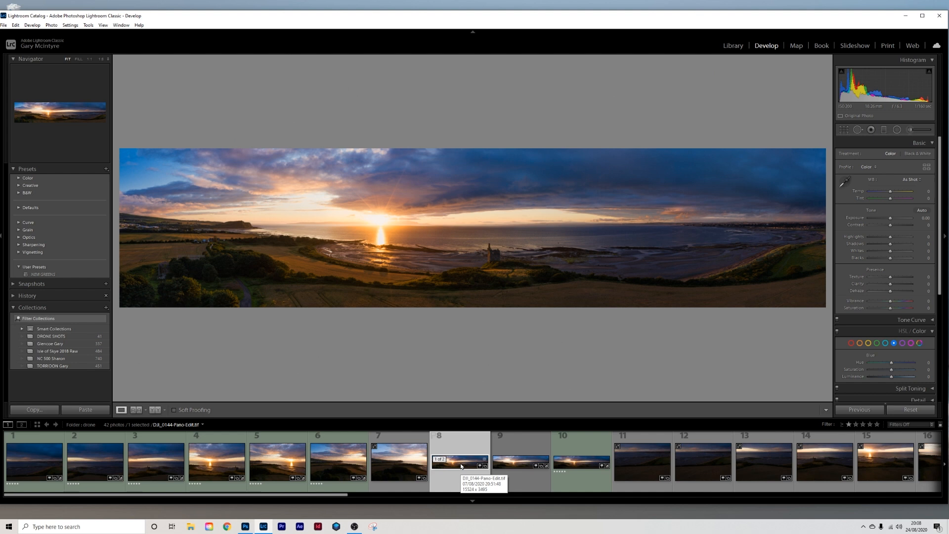
pyautogui.click(576, 464)
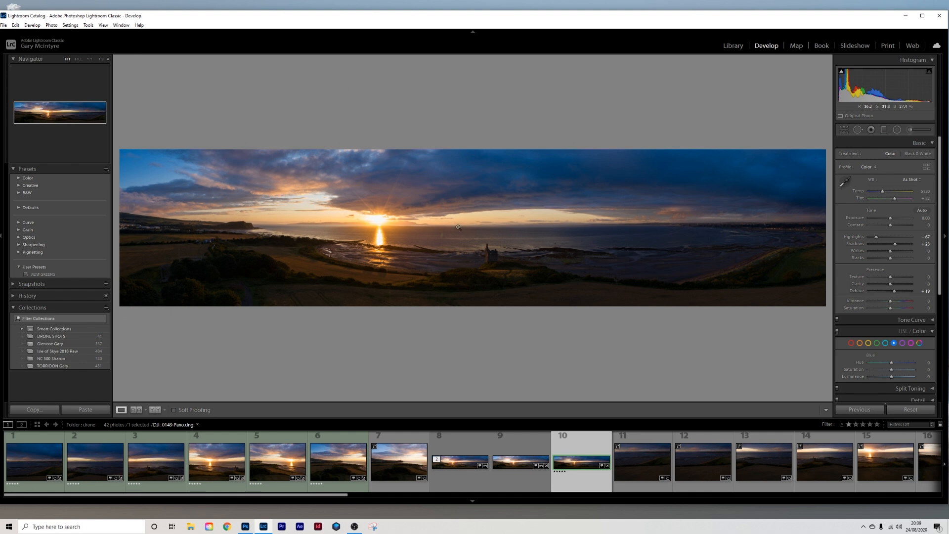
pyautogui.click(445, 237)
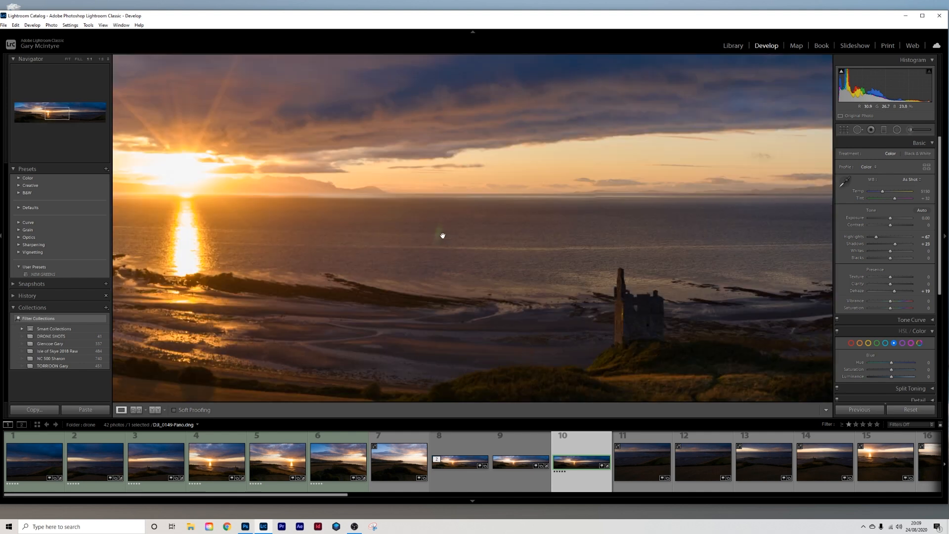
pyautogui.moveTo(641, 261); pyautogui.dragTo(272, 210)
pyautogui.moveTo(734, 238); pyautogui.dragTo(246, 216)
pyautogui.moveTo(663, 225); pyautogui.dragTo(238, 226)
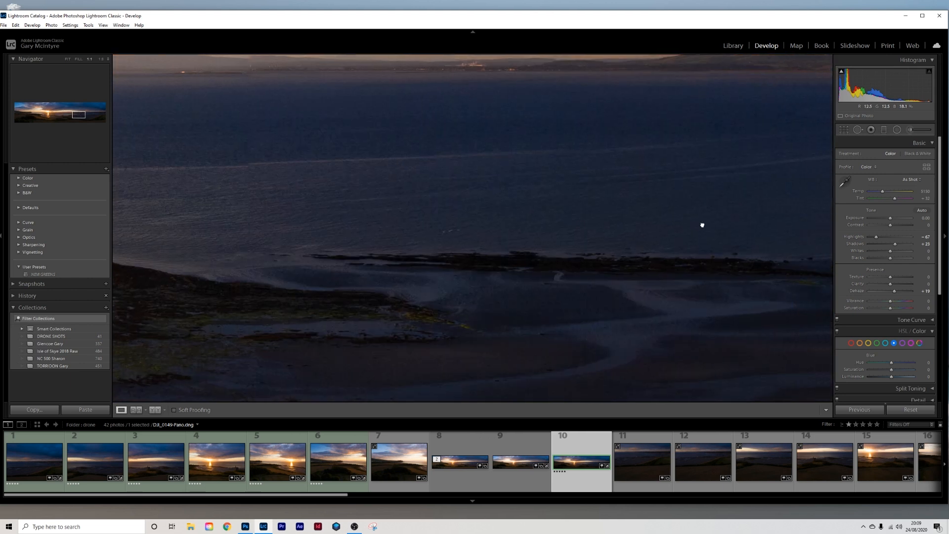
pyautogui.moveTo(703, 225); pyautogui.dragTo(485, 222)
pyautogui.moveTo(685, 206); pyautogui.dragTo(517, 224)
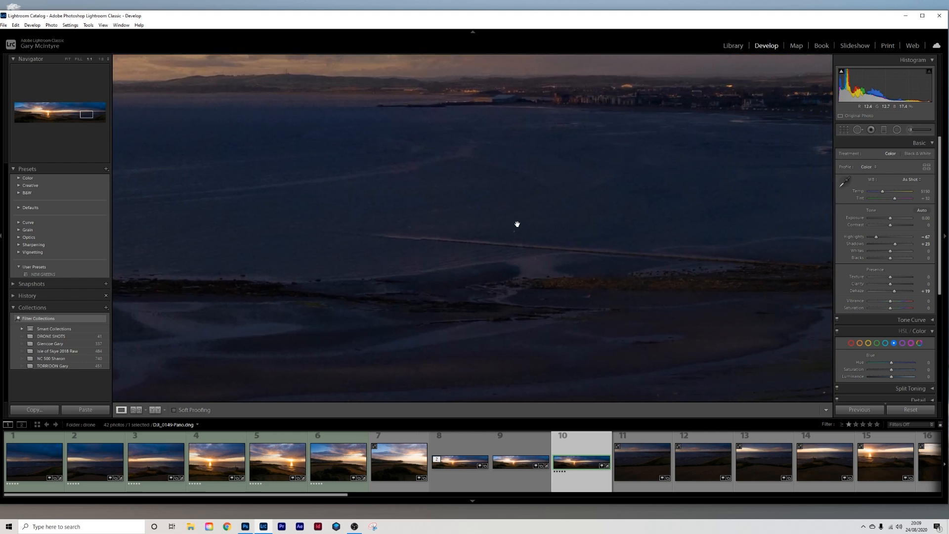
pyautogui.moveTo(613, 213); pyautogui.dragTo(554, 216)
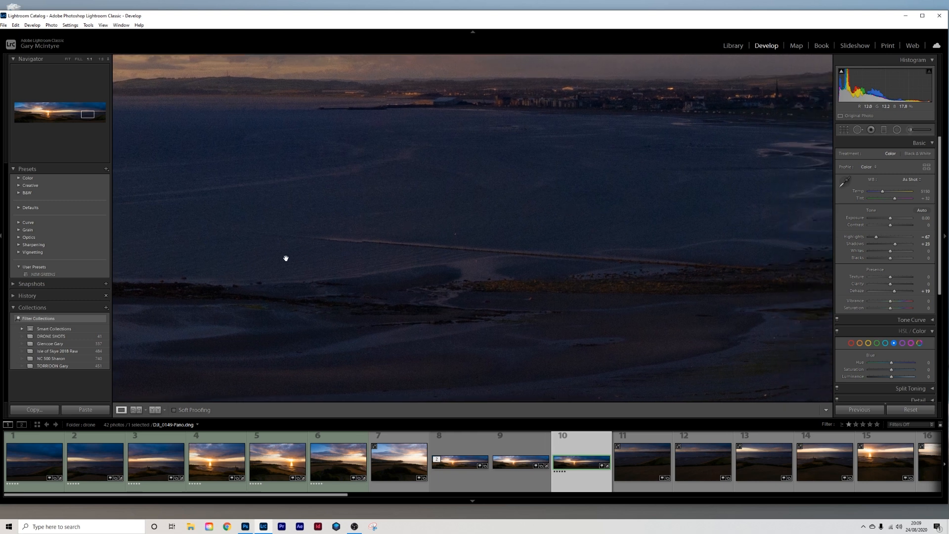
pyautogui.moveTo(301, 231); pyautogui.dragTo(821, 250)
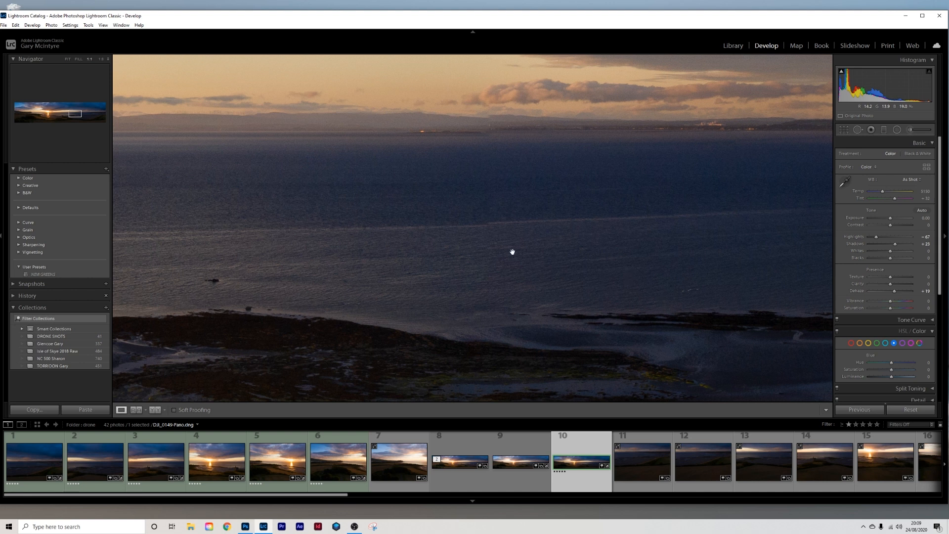
# Step: Open the panorama for editing in Adobe Photoshop 2020 and collapse the expanded Actions panel
pyautogui.rightClick(485, 245)
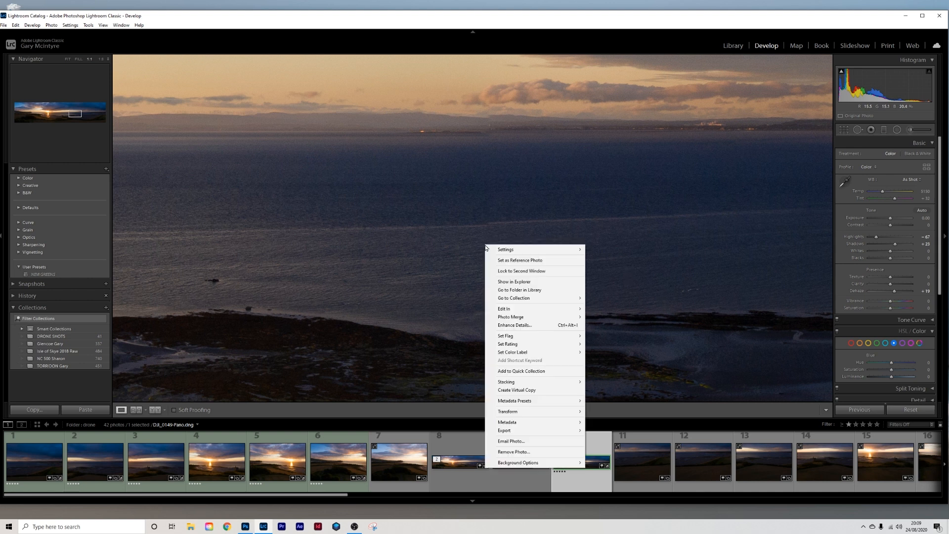
pyautogui.moveTo(527, 310)
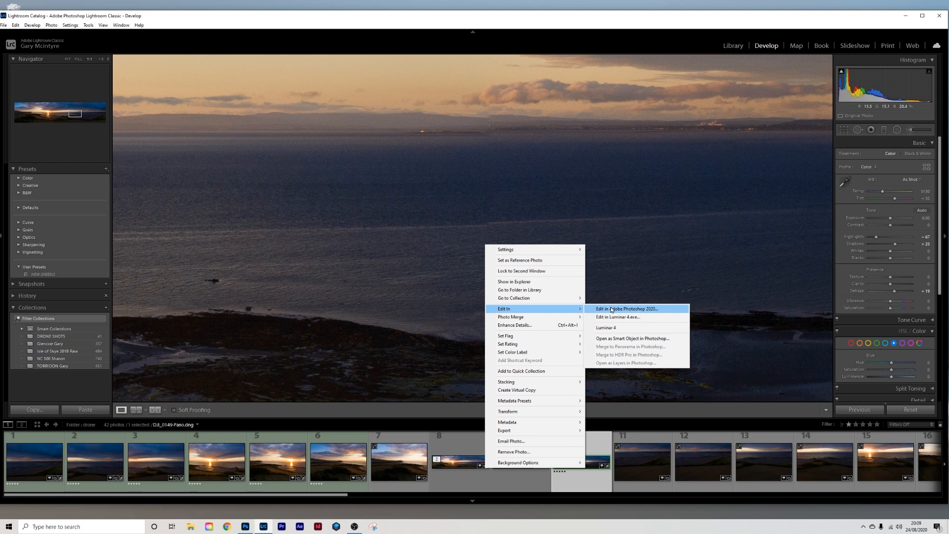
pyautogui.click(612, 309)
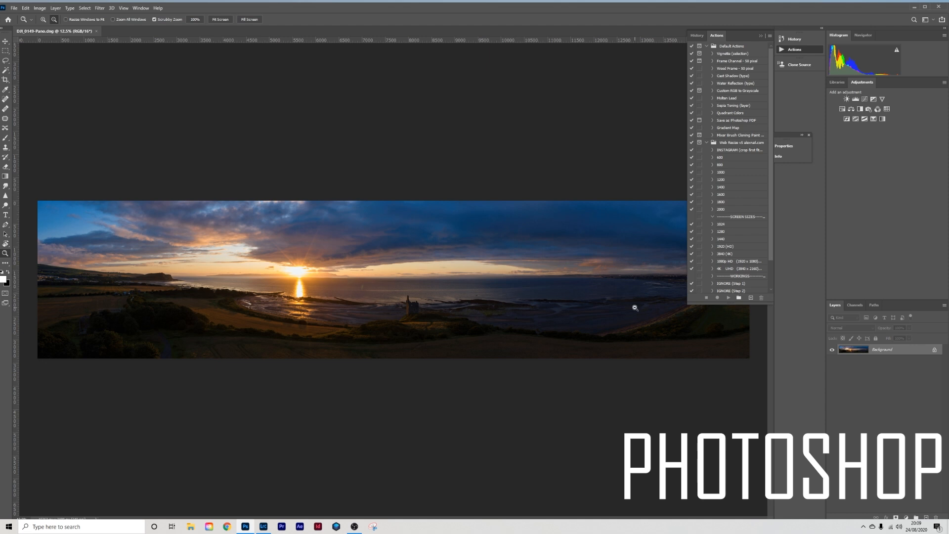
pyautogui.click(761, 36)
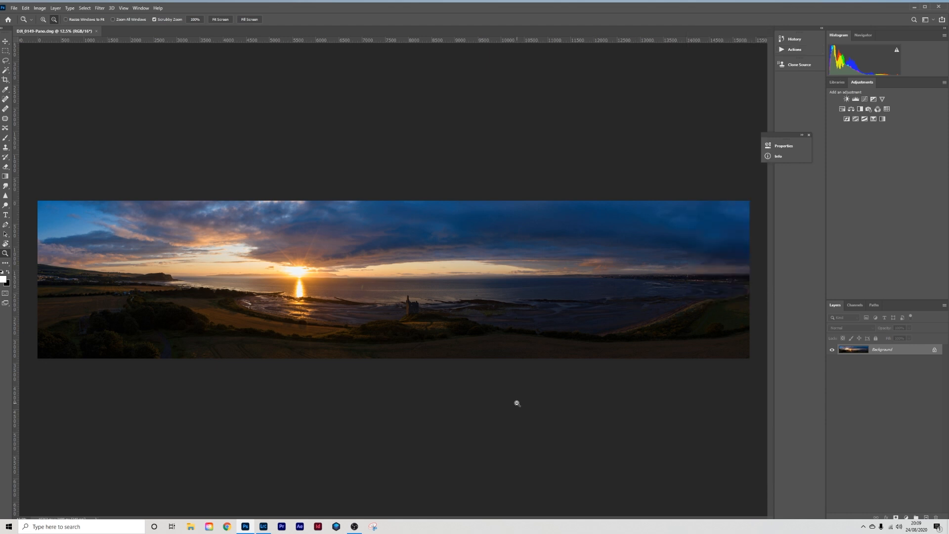
# Step: Lasso the misaligned seaward end of the breakwater line, copy it to a new layer and shift it to line up with the rest
pyautogui.moveTo(585, 295); pyautogui.dragTo(532, 311)
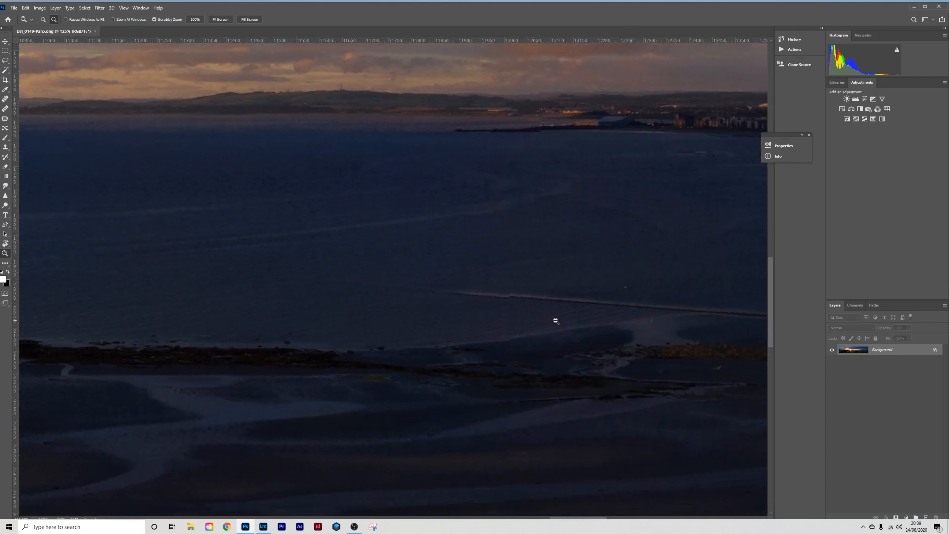
pyautogui.click(7, 62)
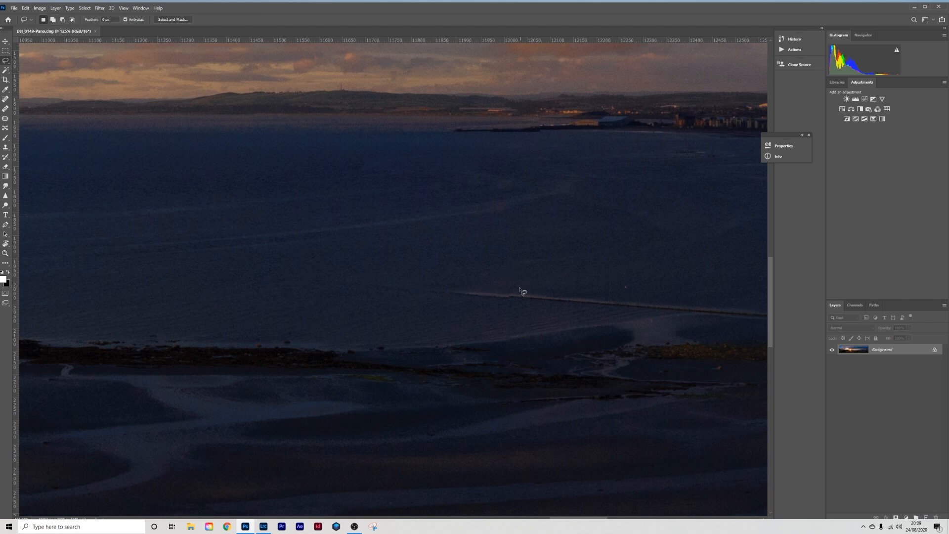
pyautogui.moveTo(504, 271)
pyautogui.mouseDown()
pyautogui.moveTo(522, 304)
pyautogui.moveTo(504, 311)
pyautogui.moveTo(384, 310)
pyautogui.moveTo(288, 282)
pyautogui.moveTo(309, 269)
pyautogui.moveTo(500, 267)
pyautogui.mouseUp()
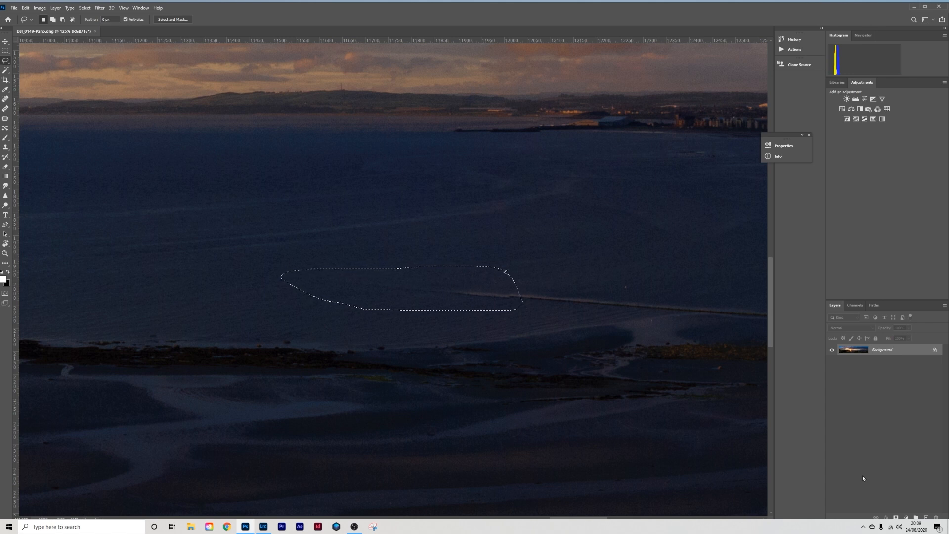
pyautogui.hotkey('ctrl', 'j')
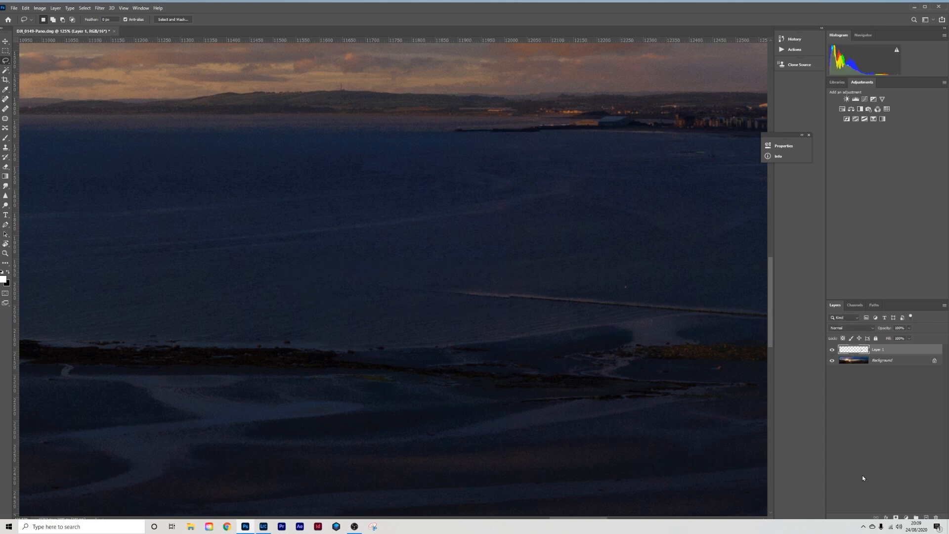
pyautogui.click(5, 42)
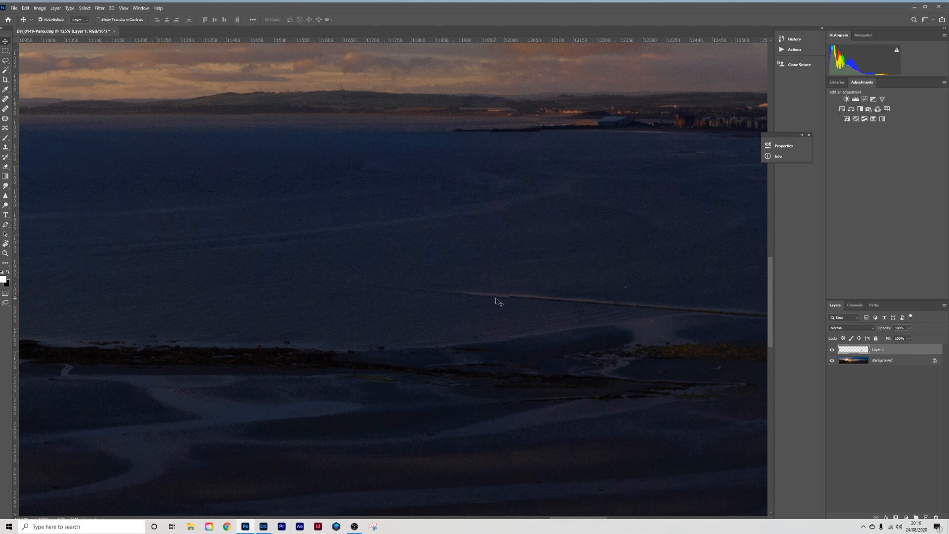
pyautogui.moveTo(496, 299); pyautogui.dragTo(506, 297)
# Step: Blend the shifted breakwater patch using a smaller Eraser brush and merge its layer down into the background
pyautogui.press('e')
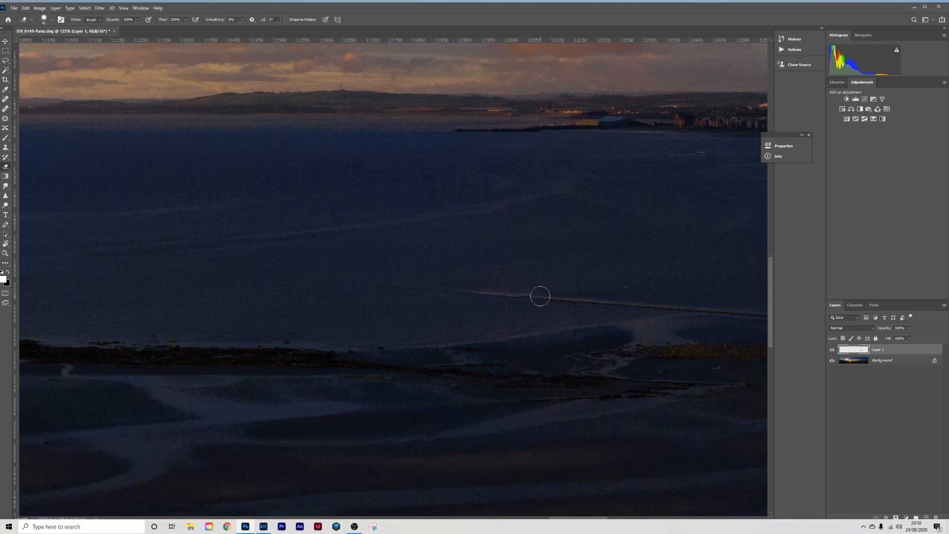
pyautogui.press('[')
pyautogui.press('[')
pyautogui.press('[')
pyautogui.hotkey('ctrl', 'e')
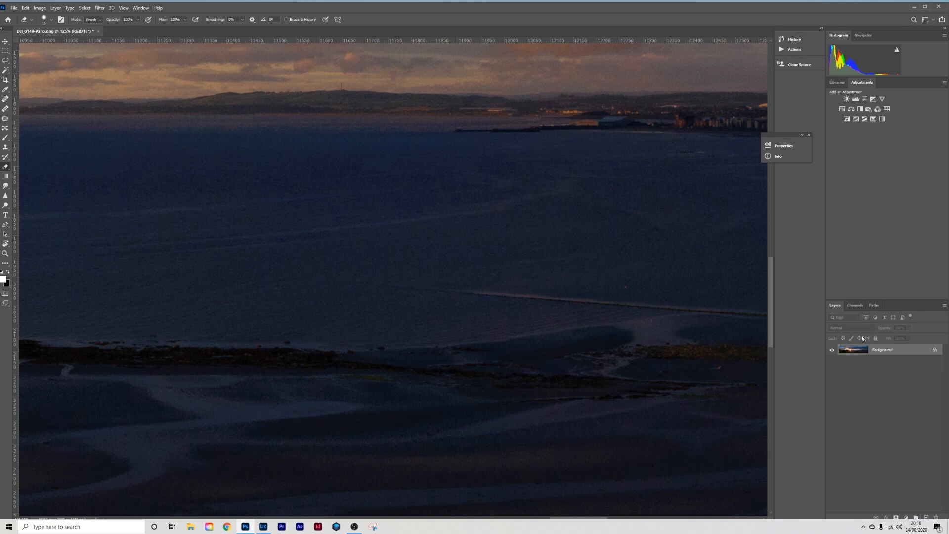
# Step: Lasso the broken stretch of the pale wave line across the open sea and copy it to a new layer
pyautogui.moveTo(235, 300); pyautogui.dragTo(746, 339)
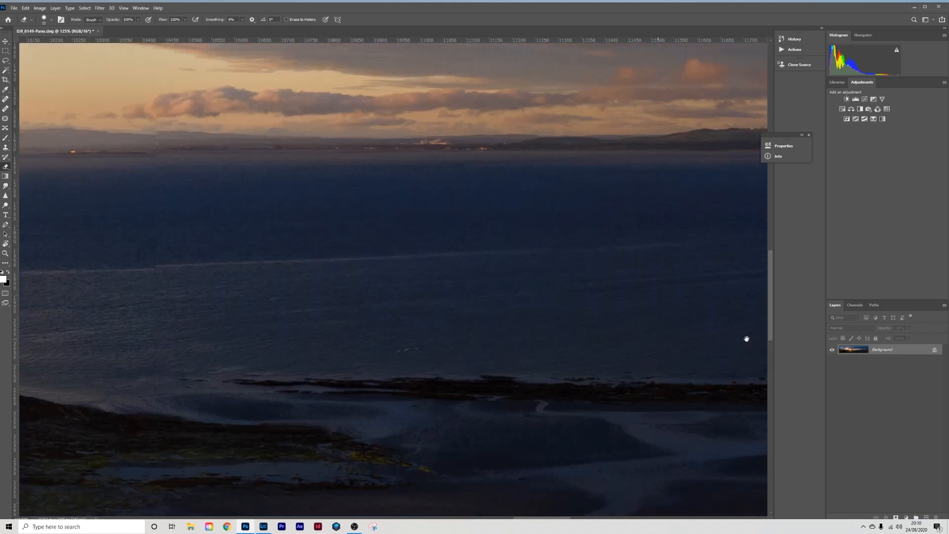
pyautogui.moveTo(295, 301); pyautogui.dragTo(615, 302)
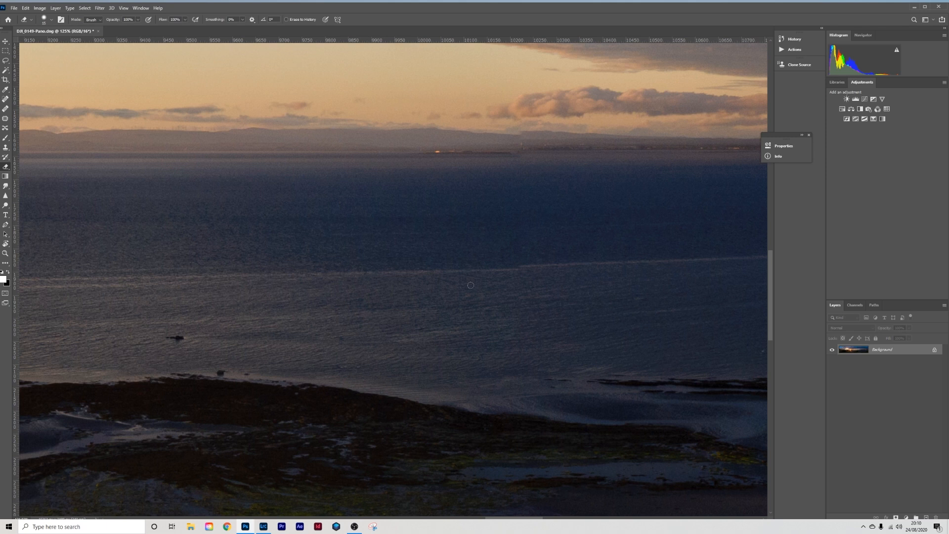
pyautogui.click(5, 60)
pyautogui.moveTo(643, 245)
pyautogui.mouseDown()
pyautogui.moveTo(539, 250)
pyautogui.moveTo(451, 273)
pyautogui.moveTo(508, 287)
pyautogui.moveTo(631, 285)
pyautogui.mouseUp()
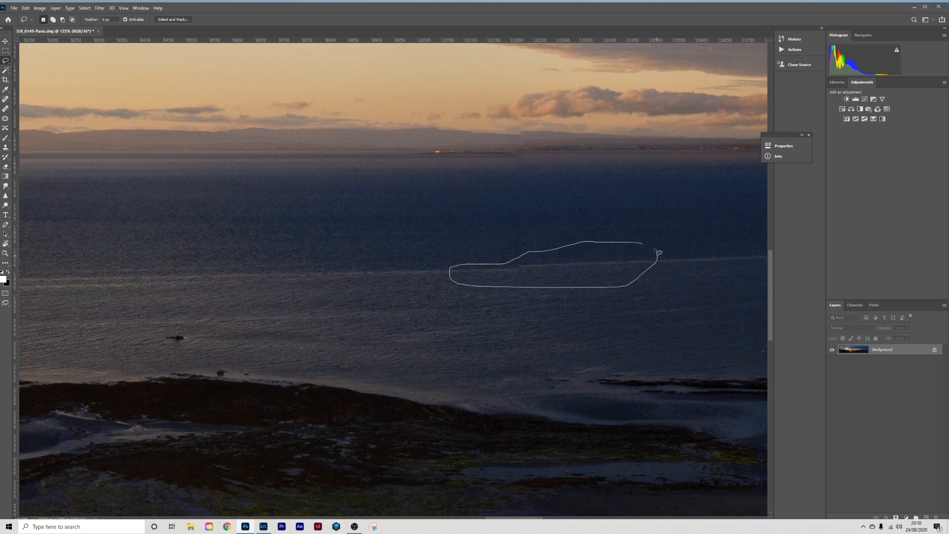
pyautogui.moveTo(625, 241); pyautogui.dragTo(641, 241)
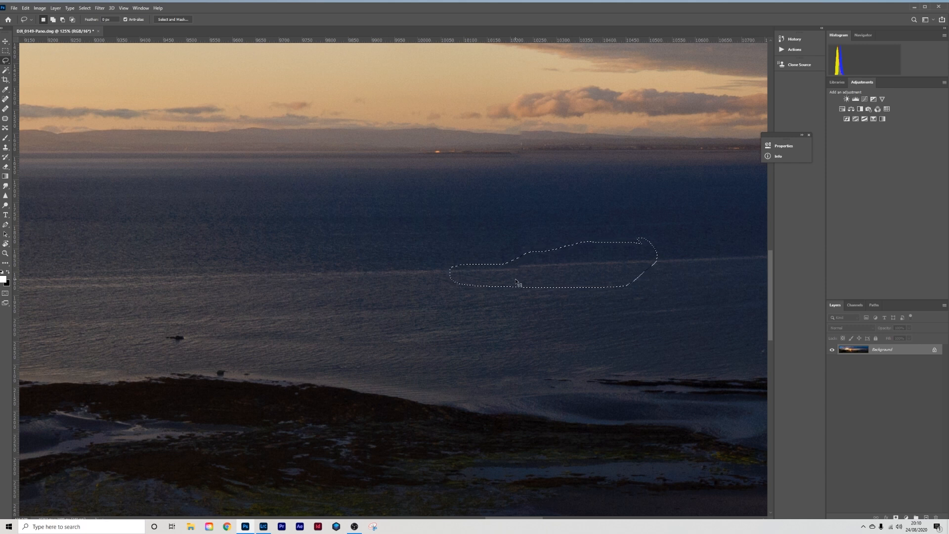
pyautogui.hotkey('ctrl', 'j')
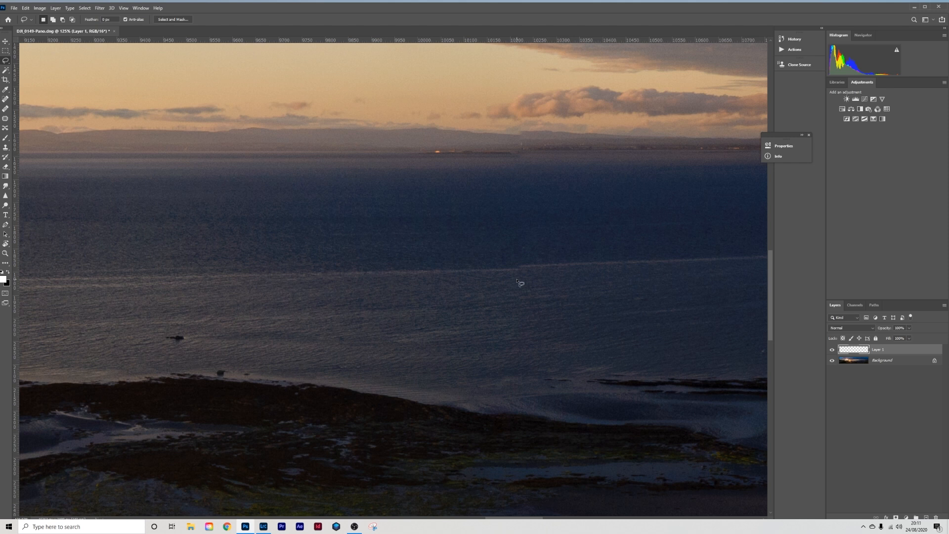
# Step: Rotate the copied wave-line patch about 3° counter-clockwise and shift it to meet the line on both sides
pyautogui.hotkey('ctrl', 't')
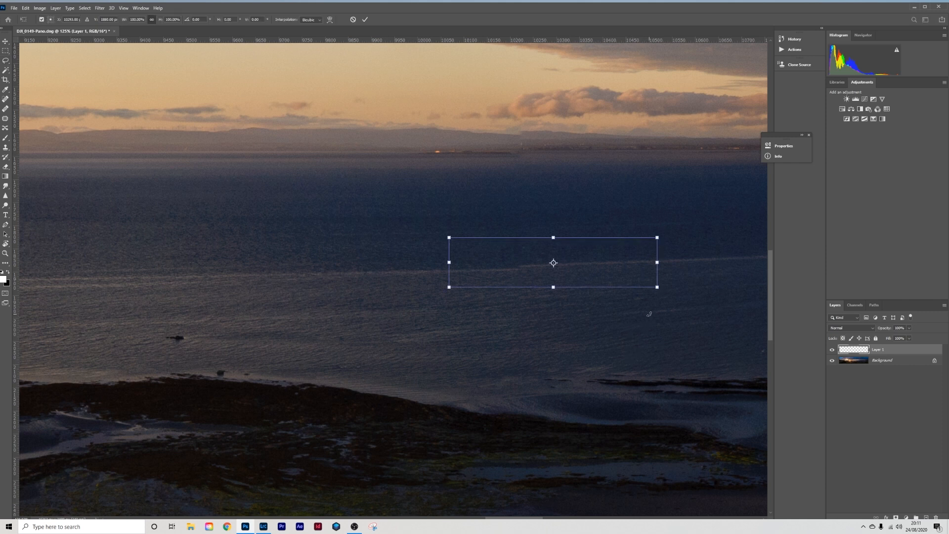
pyautogui.moveTo(649, 314); pyautogui.dragTo(654, 309)
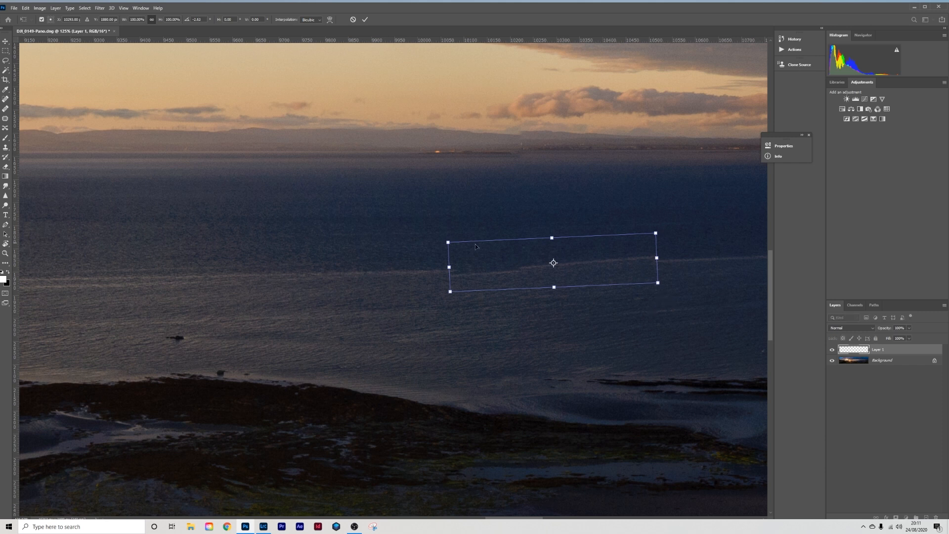
pyautogui.click(365, 19)
pyautogui.press('e')
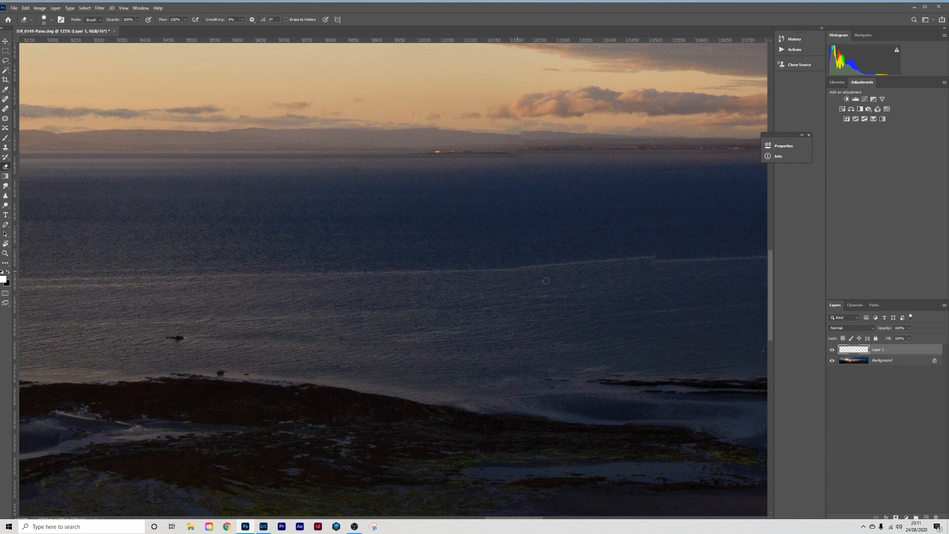
pyautogui.click(5, 41)
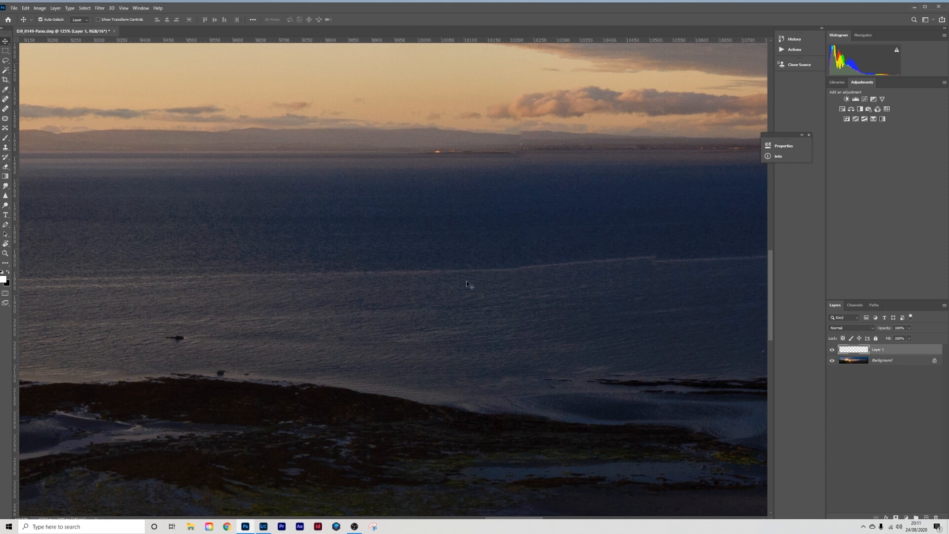
pyautogui.moveTo(581, 264); pyautogui.dragTo(582, 268)
pyautogui.moveTo(572, 265); pyautogui.dragTo(571, 265)
# Step: Warp the patch slightly downward along its right-hand part so the wave line runs on smoothly, and apply the warp
pyautogui.click(25, 8)
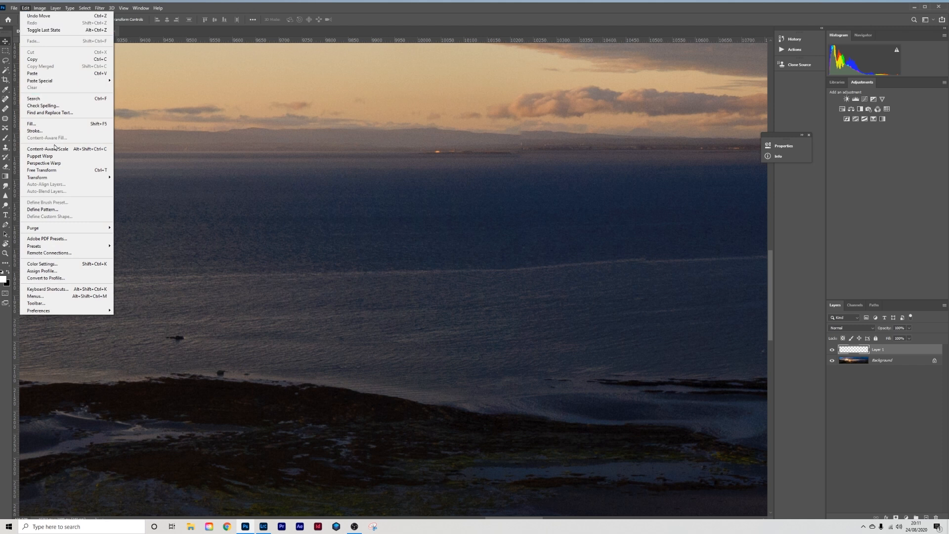
pyautogui.moveTo(68, 178)
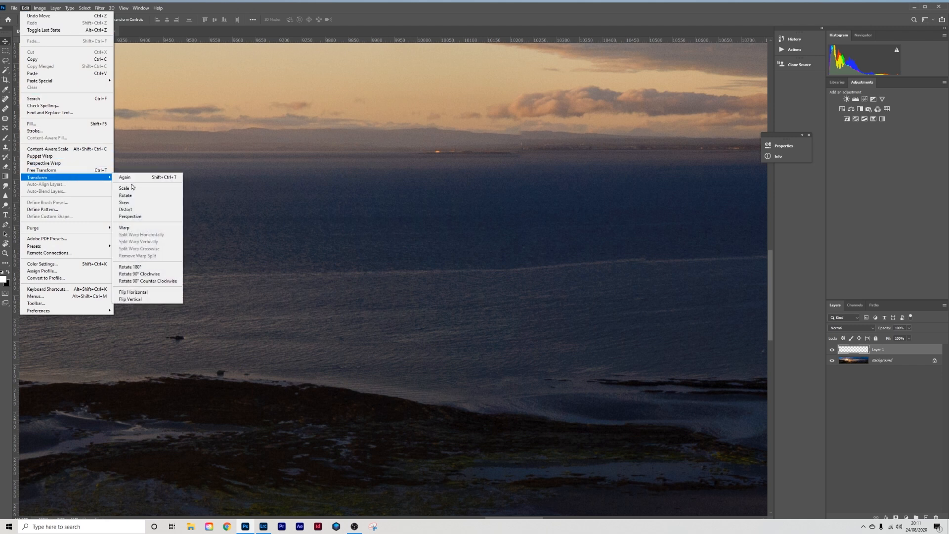
pyautogui.click(149, 227)
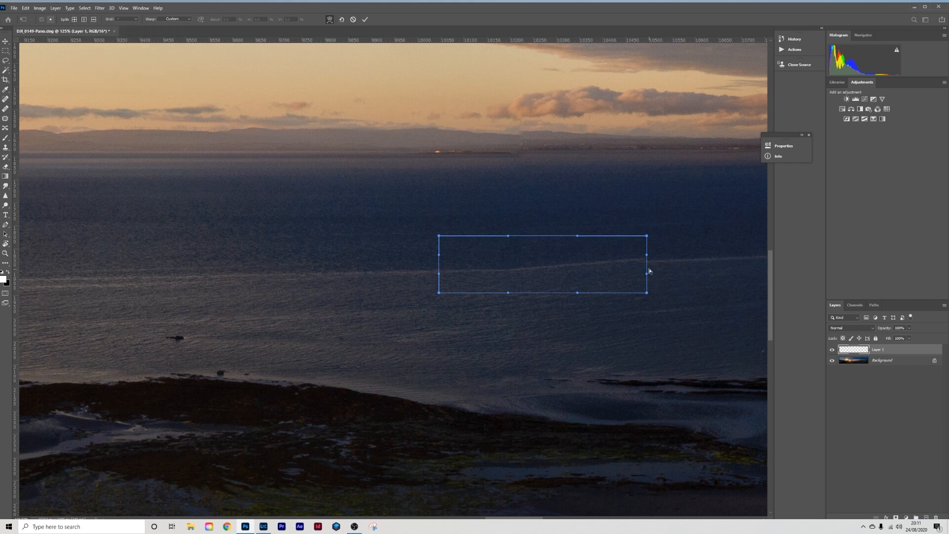
pyautogui.moveTo(645, 268); pyautogui.dragTo(644, 269)
pyautogui.moveTo(579, 294); pyautogui.dragTo(580, 296)
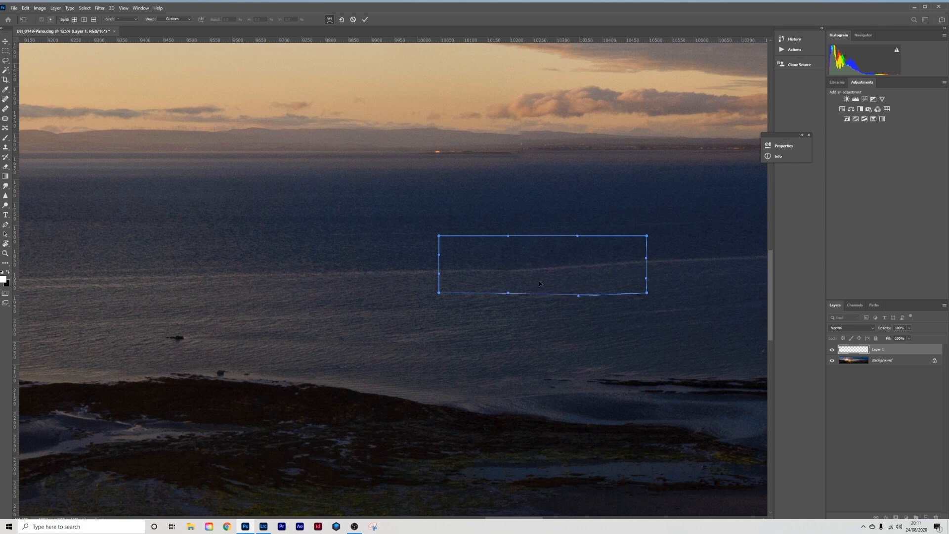
pyautogui.moveTo(494, 279); pyautogui.dragTo(493, 277)
pyautogui.click(369, 21)
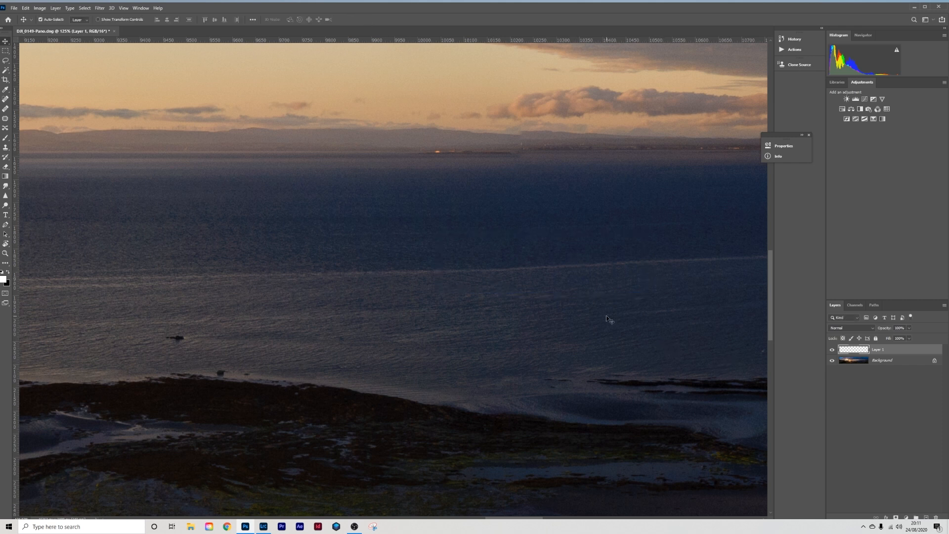
# Step: Blend the wave-line patch using an enlarged Eraser brush and merge its layer down into the background
pyautogui.press('e')
pyautogui.press(']')
pyautogui.press(']')
pyautogui.press(']')
pyautogui.press(']')
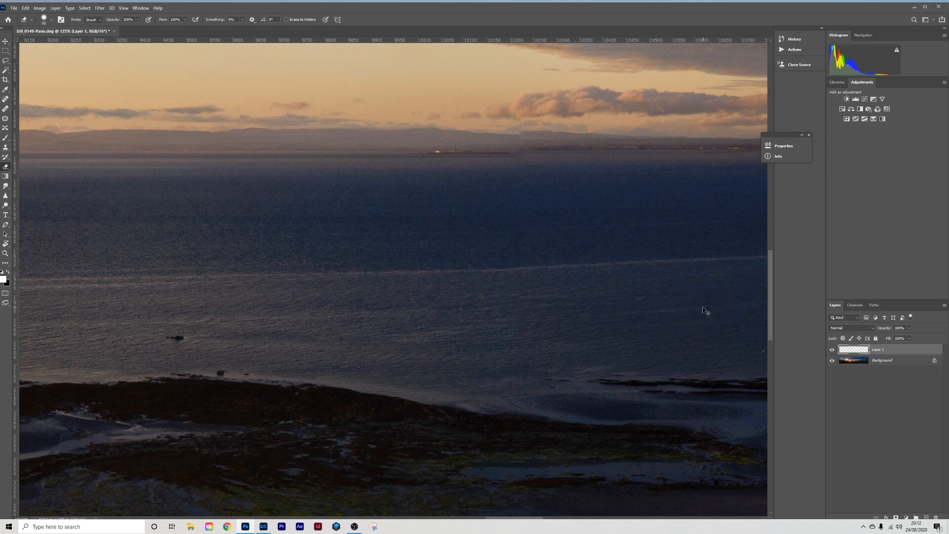
pyautogui.press('Delete')
# Step: Remove the green lens flare spot on the sea near the castle ruin using an enlarged Spot Healing Brush
pyautogui.moveTo(496, 284)
pyautogui.mouseDown()
pyautogui.moveTo(544, 293)
pyautogui.moveTo(895, 284)
pyautogui.mouseUp()
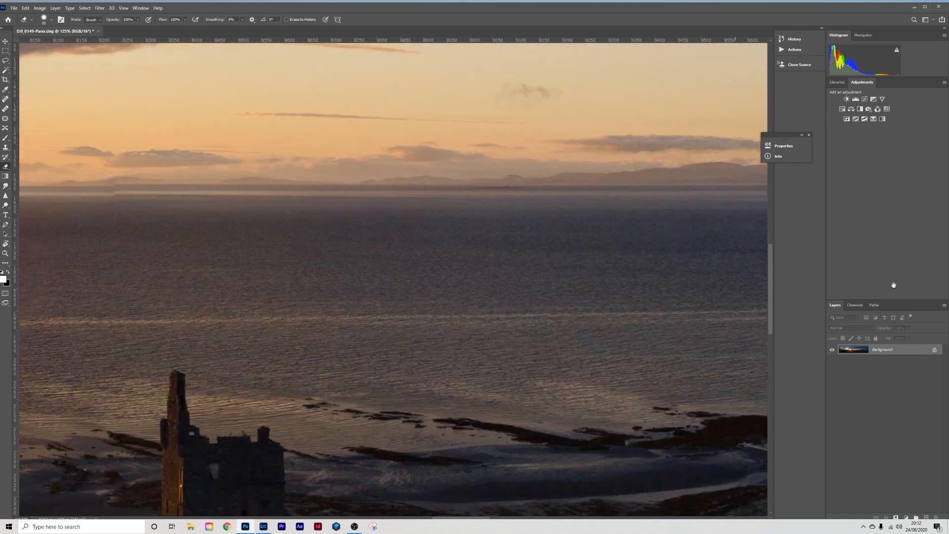
pyautogui.moveTo(252, 278); pyautogui.dragTo(481, 275)
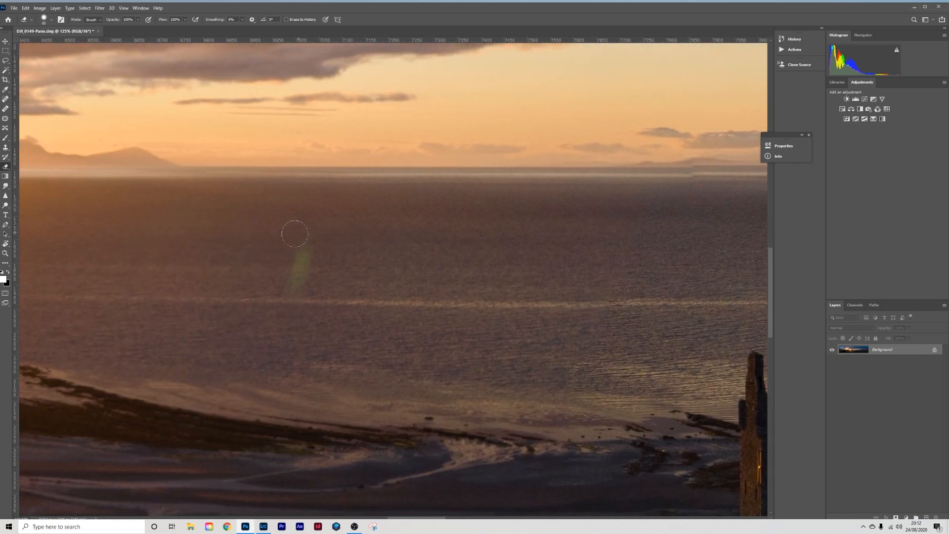
pyautogui.click(6, 99)
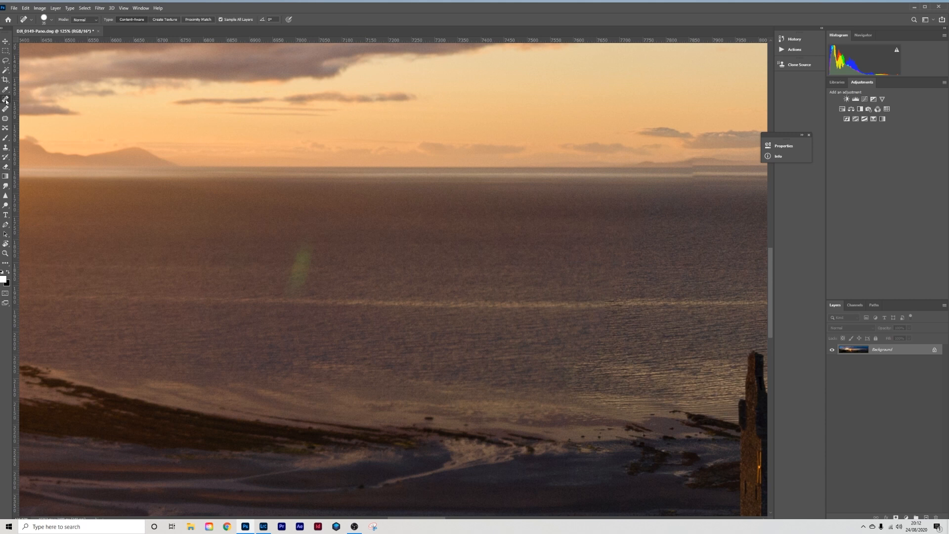
pyautogui.press(']')
pyautogui.press(']')
pyautogui.press(']')
pyautogui.press(']')
pyautogui.moveTo(309, 245); pyautogui.dragTo(295, 283)
# Step: Examine the sea, horizon and shoreline around the sun's reflection at close zoom for remaining flaws
pyautogui.moveTo(362, 239); pyautogui.dragTo(872, 263)
pyautogui.moveTo(491, 302); pyautogui.dragTo(840, 279)
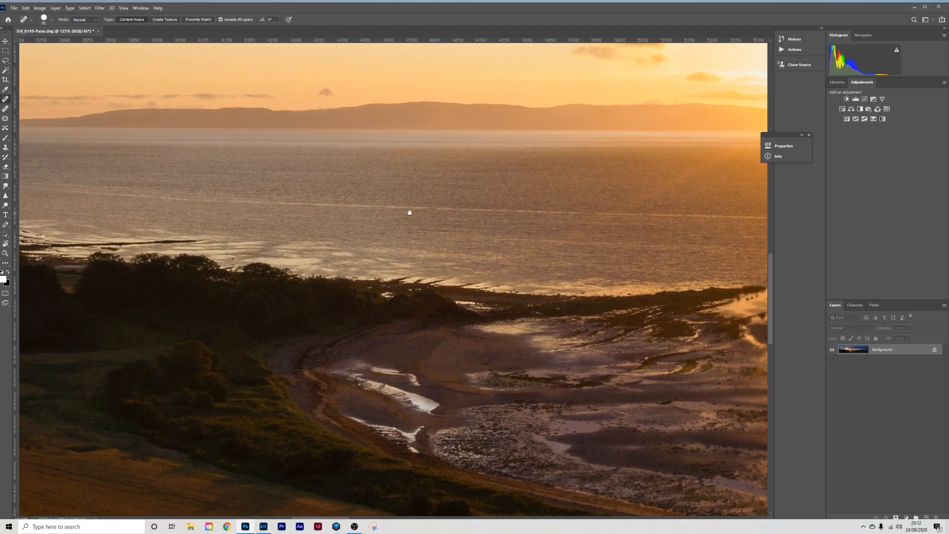
pyautogui.moveTo(675, 273); pyautogui.dragTo(354, 269)
pyautogui.moveTo(663, 244); pyautogui.dragTo(388, 241)
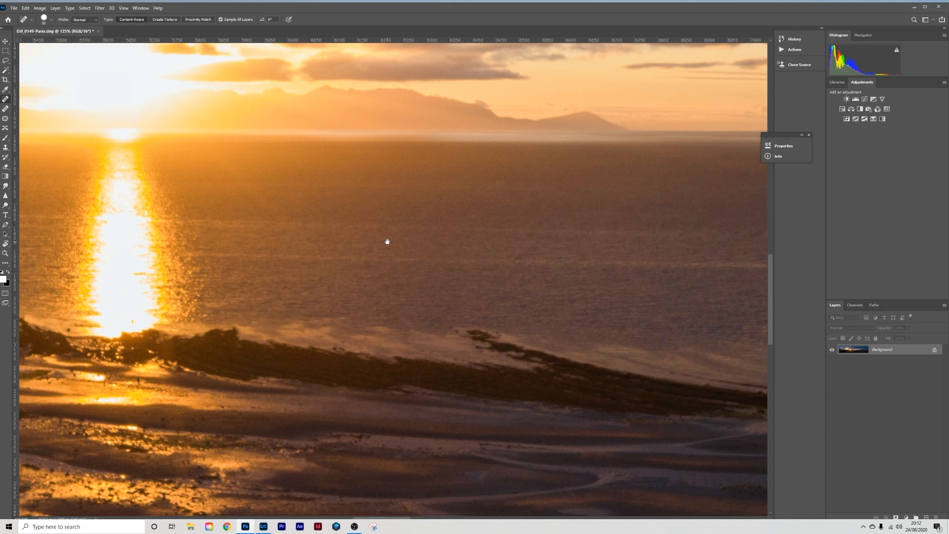
pyautogui.moveTo(648, 263); pyautogui.dragTo(329, 265)
pyautogui.moveTo(579, 250); pyautogui.dragTo(712, 285)
pyautogui.moveTo(342, 247); pyautogui.dragTo(569, 260)
pyautogui.moveTo(252, 258); pyautogui.dragTo(613, 258)
pyautogui.moveTo(373, 257); pyautogui.dragTo(206, 229)
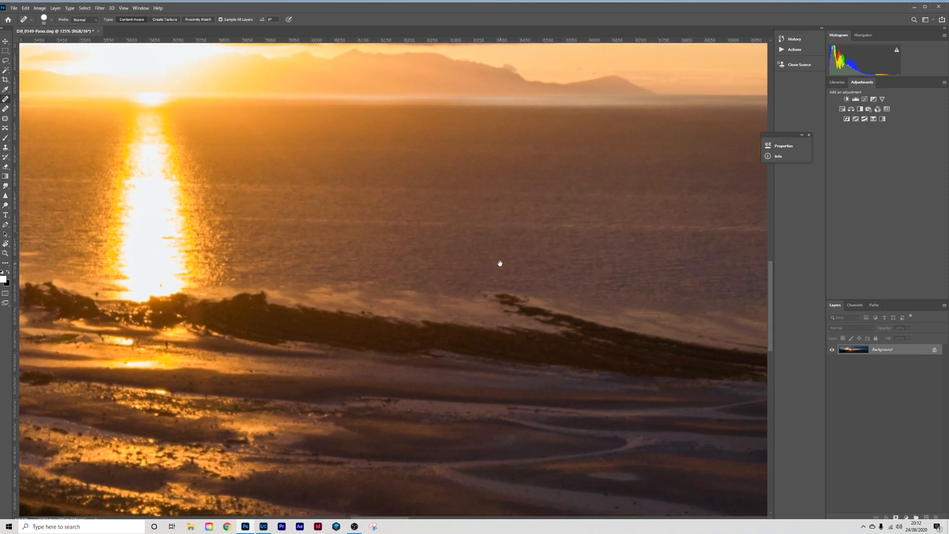
pyautogui.moveTo(499, 264); pyautogui.dragTo(592, 179)
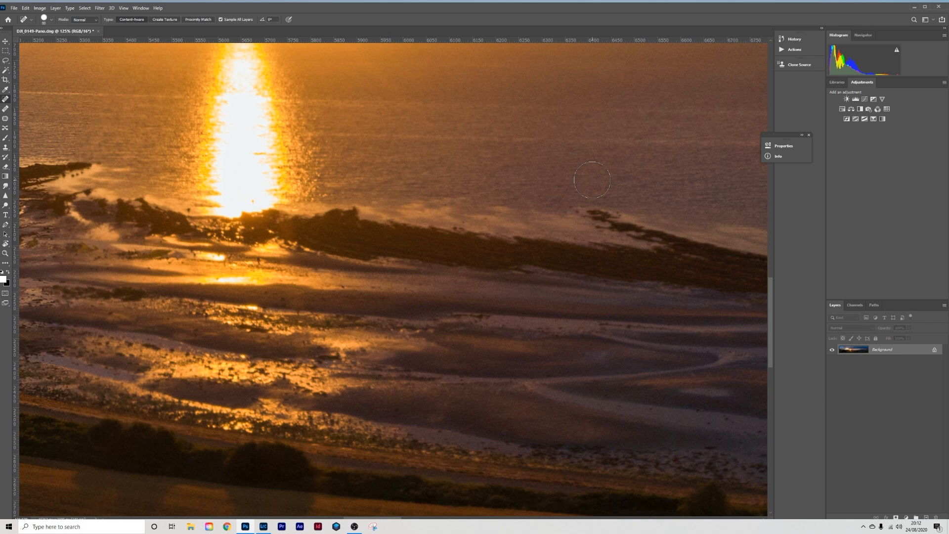
# Step: Fit the whole panorama in view and open it in the Luminar 4 filter plugin from Skylum Software
pyautogui.hotkey('ctrl', '0')
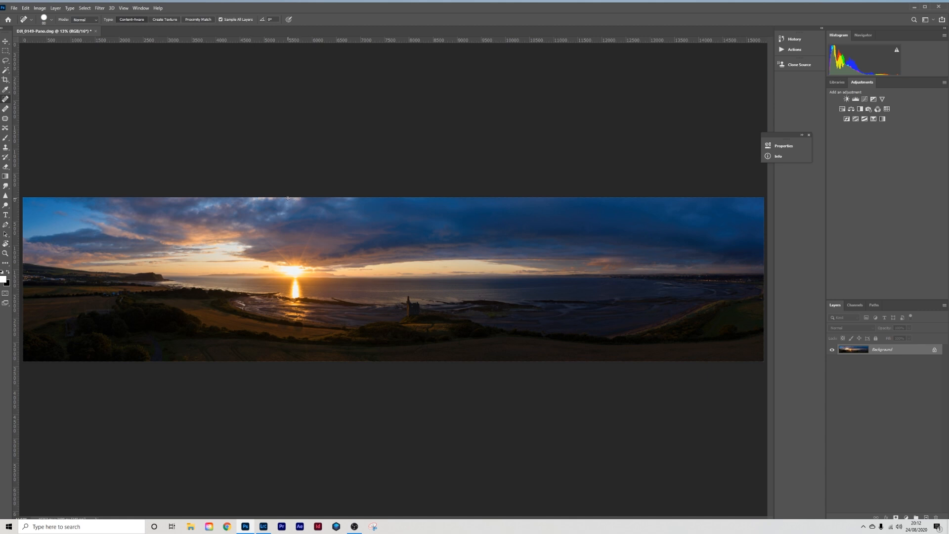
pyautogui.press('v')
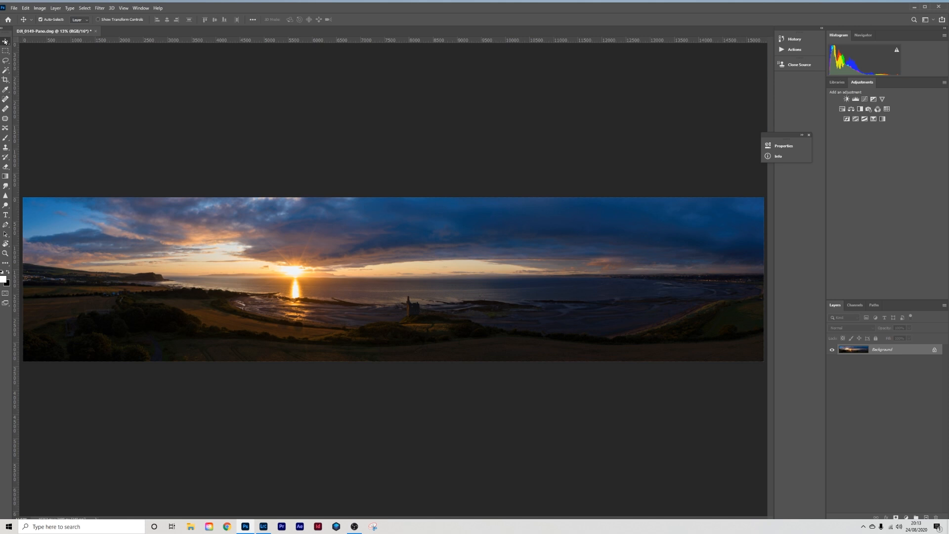
pyautogui.click(100, 8)
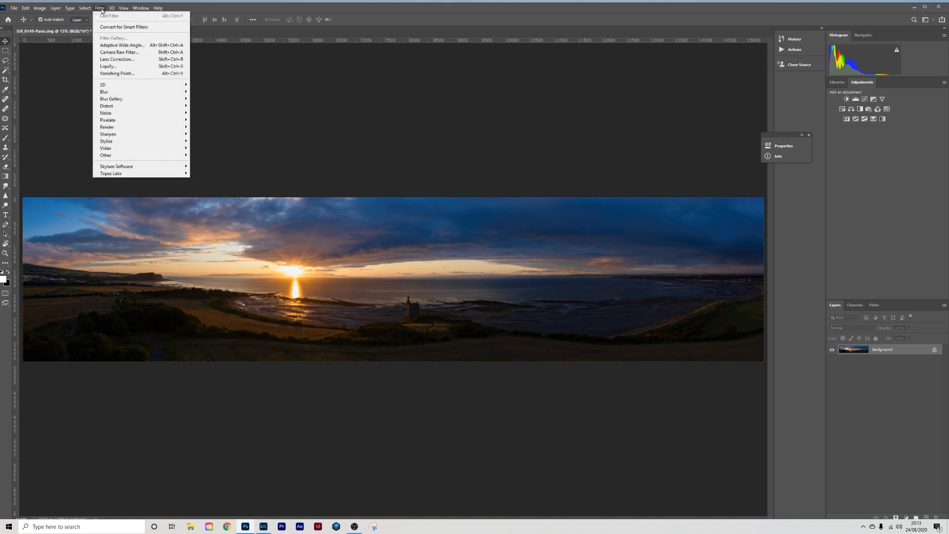
pyautogui.moveTo(147, 167)
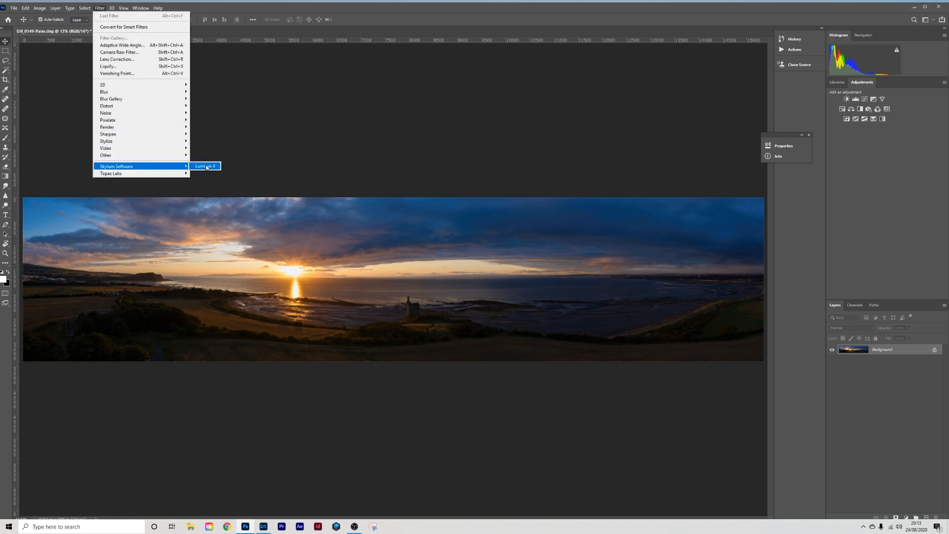
pyautogui.click(208, 167)
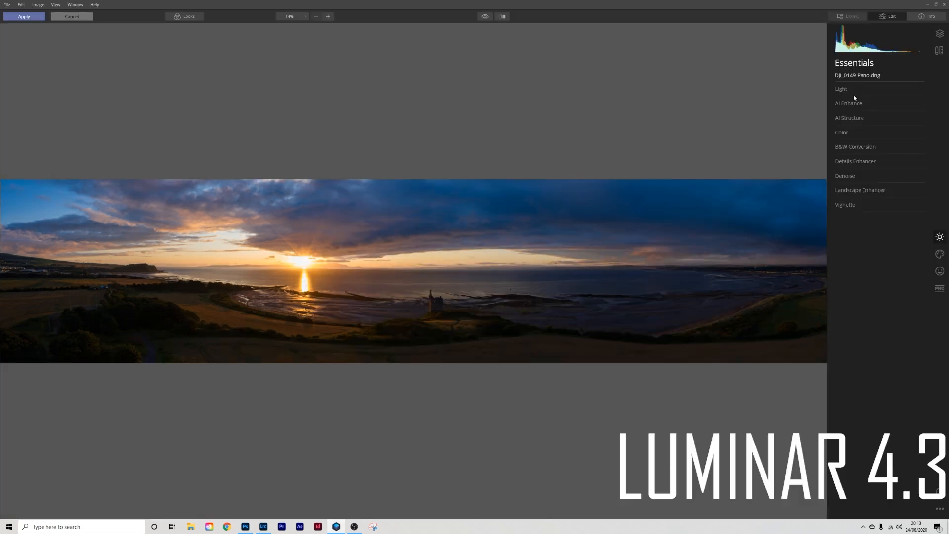
# Step: Set AI Enhance's AI Sky Enhancer to 11 and AI Accent to 27, and compare before and after
pyautogui.click(852, 104)
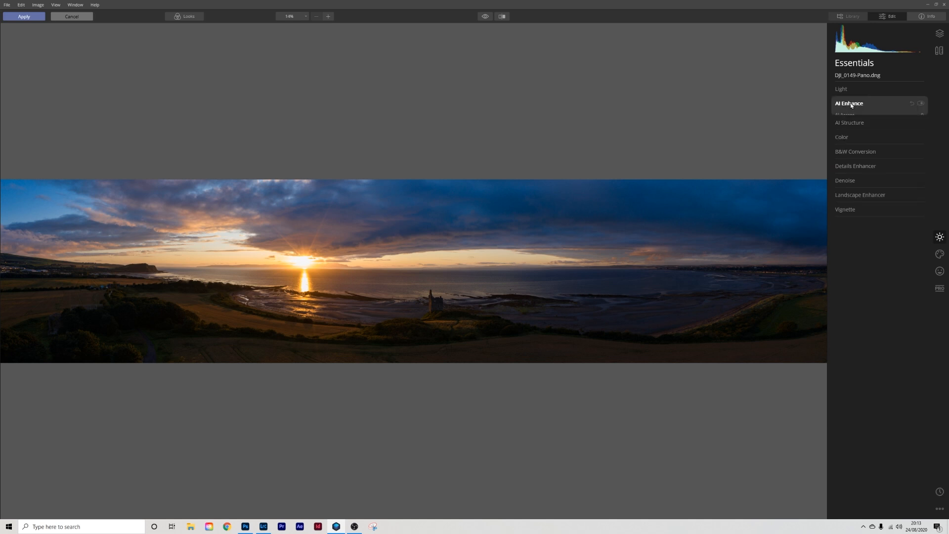
pyautogui.moveTo(838, 134)
pyautogui.mouseDown()
pyautogui.moveTo(889, 135)
pyautogui.moveTo(815, 134)
pyautogui.moveTo(844, 136)
pyautogui.mouseUp()
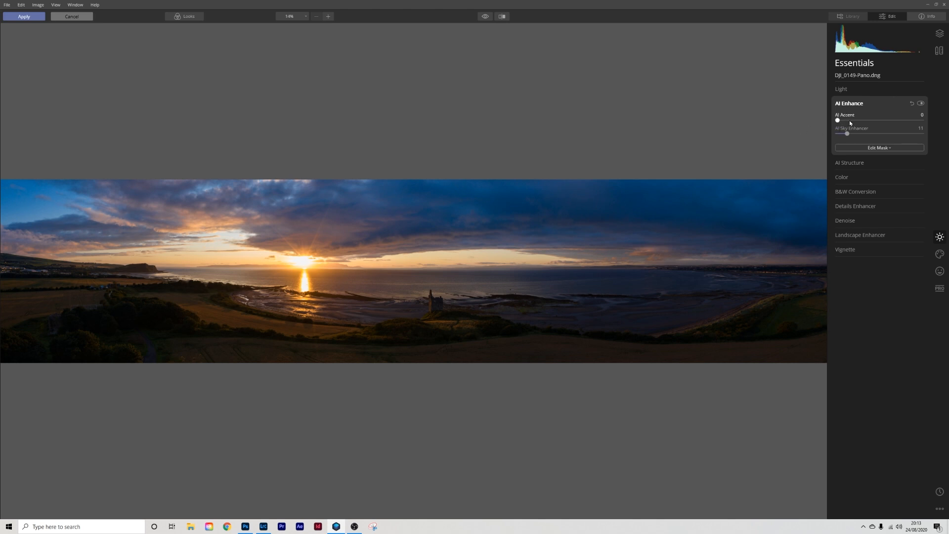
pyautogui.moveTo(839, 120); pyautogui.dragTo(860, 121)
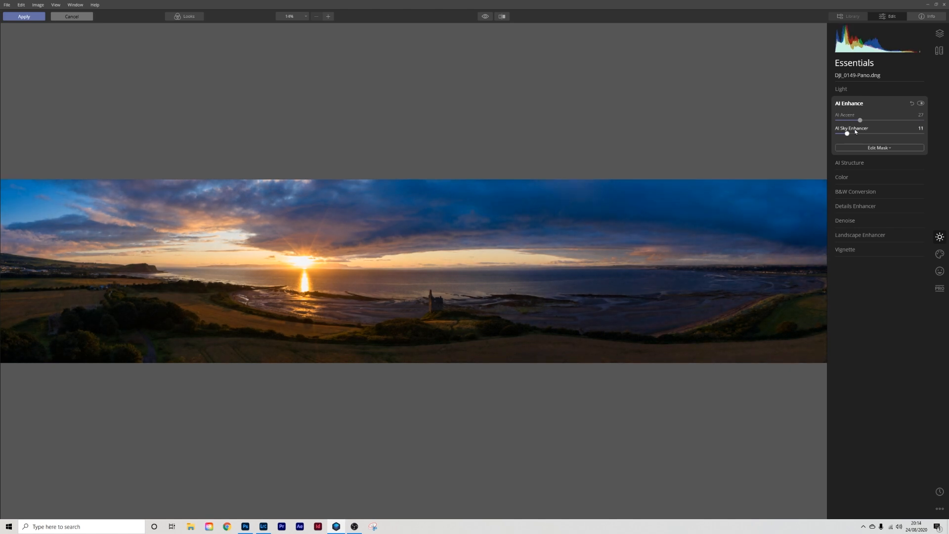
pyautogui.click(485, 17)
pyautogui.click(486, 17)
pyautogui.click(485, 17)
pyautogui.click(485, 17)
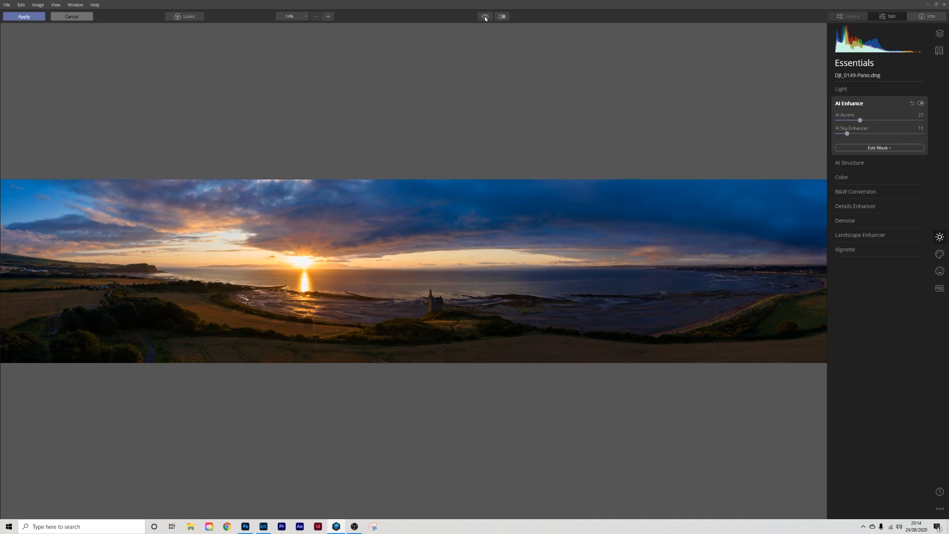
# Step: Raise the AI Structure amount to about 18 and compare the panorama with and without the adjustment
pyautogui.click(849, 163)
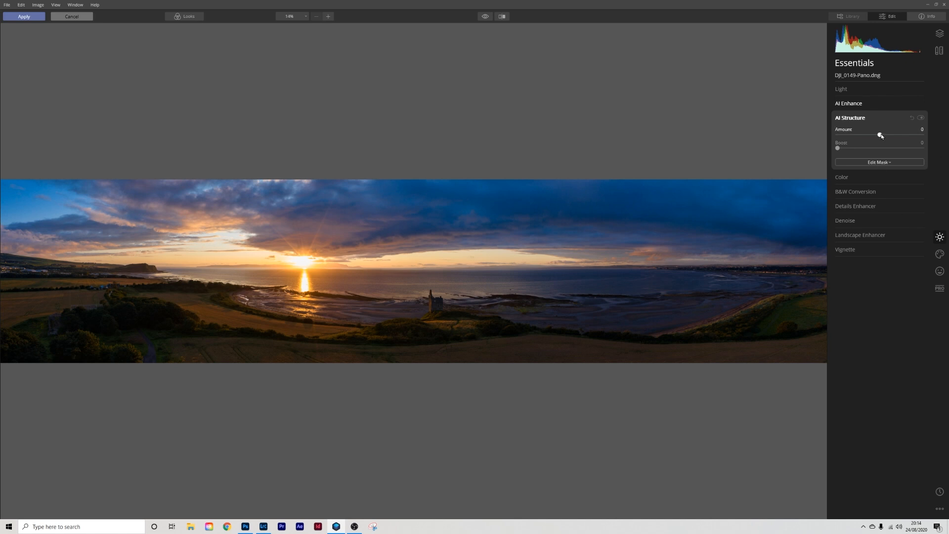
pyautogui.moveTo(882, 136); pyautogui.dragTo(890, 137)
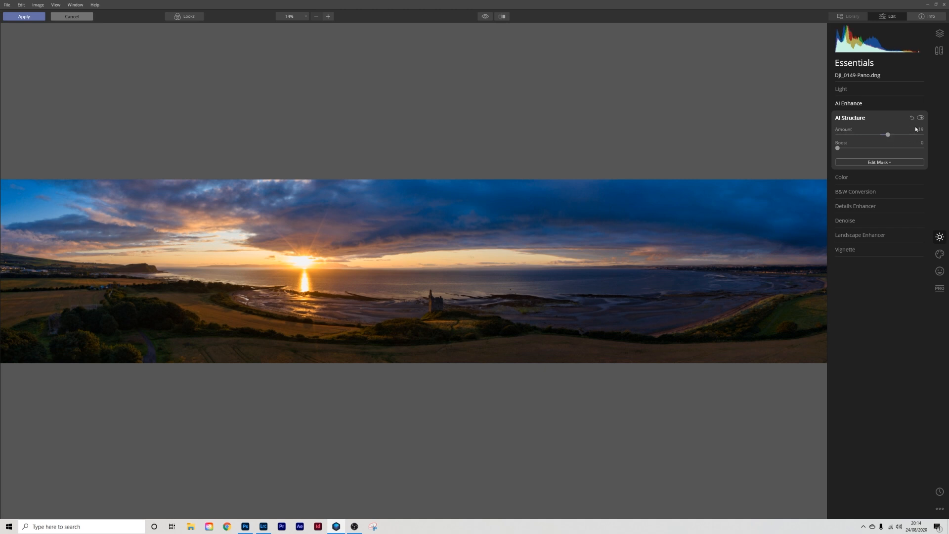
pyautogui.click(920, 118)
pyautogui.click(920, 118)
pyautogui.click(921, 118)
pyautogui.click(921, 118)
# Step: Brush an AI Structure mask over the land and shore across the whole panorama, using brush size 160 at 50% opacity
pyautogui.click(890, 162)
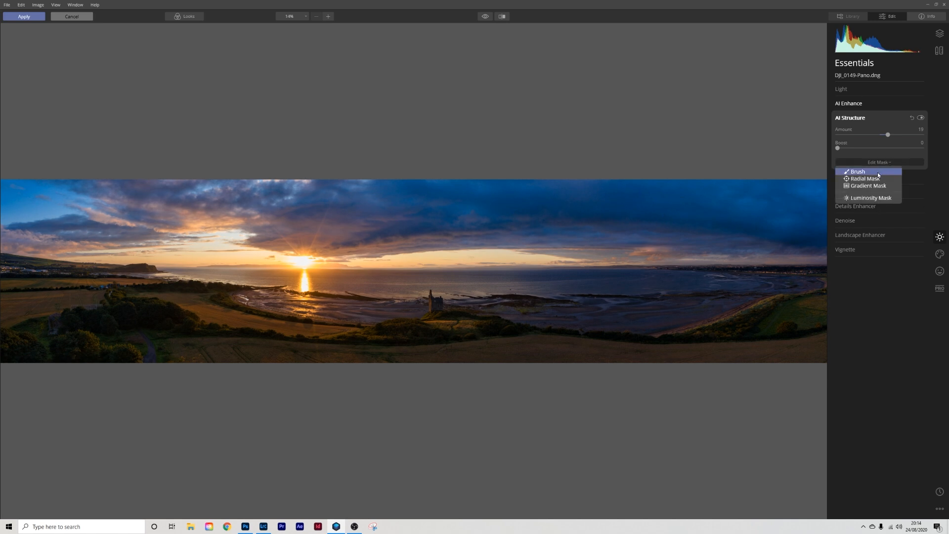
pyautogui.click(881, 173)
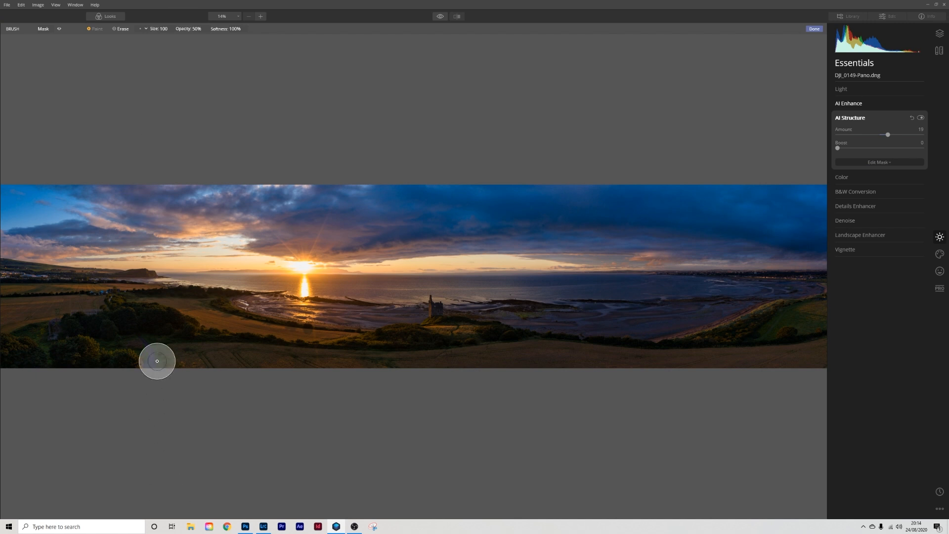
pyautogui.press(']')
pyautogui.press(']')
pyautogui.press(']')
pyautogui.press(']')
pyautogui.press(']')
pyautogui.press(']')
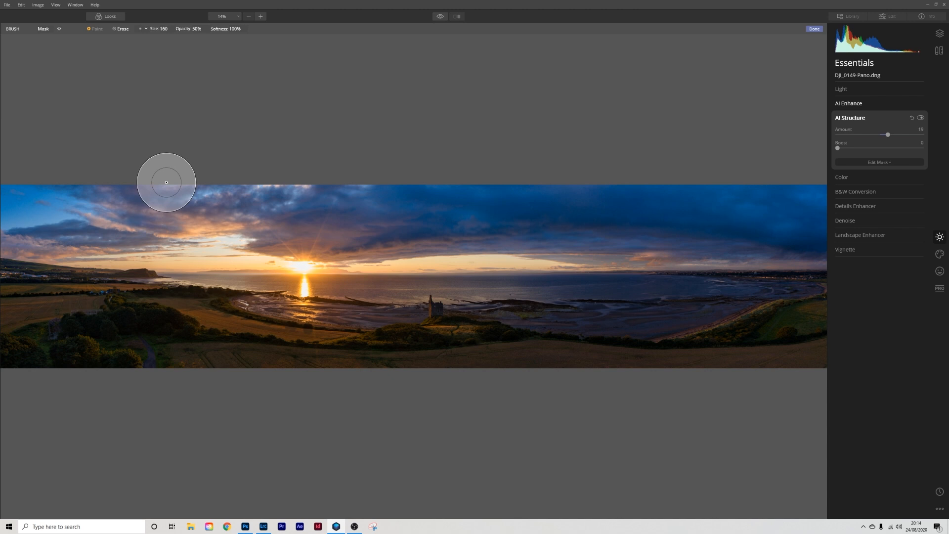
pyautogui.moveTo(205, 197)
pyautogui.mouseDown()
pyautogui.moveTo(161, 211)
pyautogui.moveTo(208, 214)
pyautogui.moveTo(260, 192)
pyautogui.moveTo(1, 258)
pyautogui.moveTo(44, 251)
pyautogui.moveTo(57, 288)
pyautogui.moveTo(150, 312)
pyautogui.moveTo(1, 337)
pyautogui.moveTo(215, 309)
pyautogui.moveTo(93, 300)
pyautogui.moveTo(434, 335)
pyautogui.moveTo(251, 315)
pyautogui.moveTo(433, 333)
pyautogui.moveTo(497, 323)
pyautogui.moveTo(633, 329)
pyautogui.moveTo(455, 330)
pyautogui.moveTo(883, 329)
pyautogui.mouseUp()
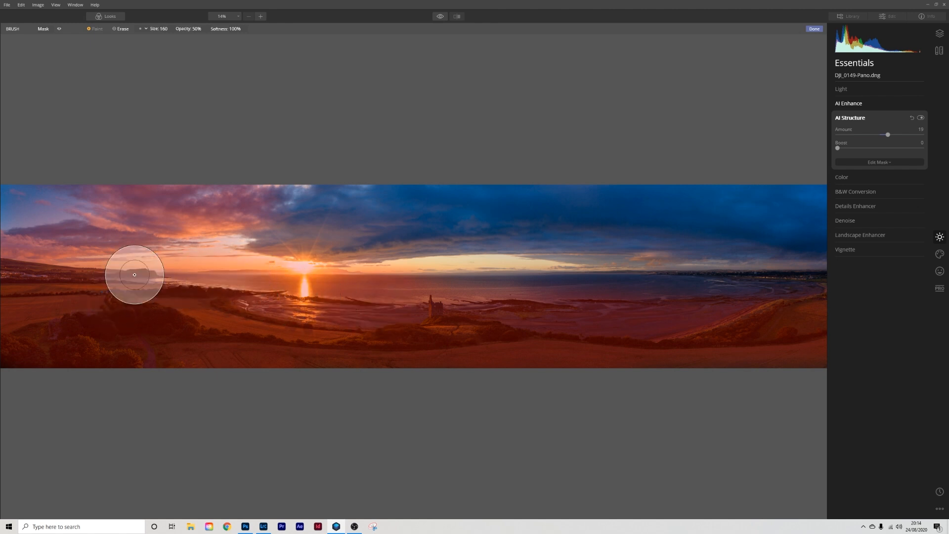
pyautogui.moveTo(412, 314)
pyautogui.mouseDown()
pyautogui.moveTo(418, 305)
pyautogui.moveTo(473, 316)
pyautogui.mouseUp()
pyautogui.moveTo(815, 297)
pyautogui.mouseDown()
pyautogui.moveTo(562, 303)
pyautogui.moveTo(801, 305)
pyautogui.mouseUp()
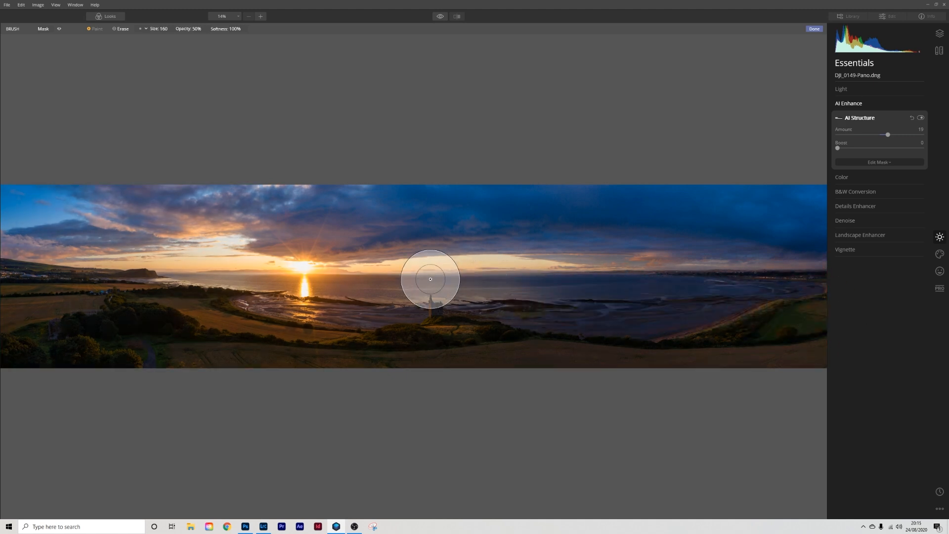
pyautogui.moveTo(405, 282)
pyautogui.mouseDown()
pyautogui.moveTo(687, 260)
pyautogui.moveTo(812, 282)
pyautogui.moveTo(506, 252)
pyautogui.moveTo(340, 275)
pyautogui.moveTo(224, 271)
pyautogui.moveTo(297, 271)
pyautogui.moveTo(178, 224)
pyautogui.moveTo(472, 120)
pyautogui.mouseUp()
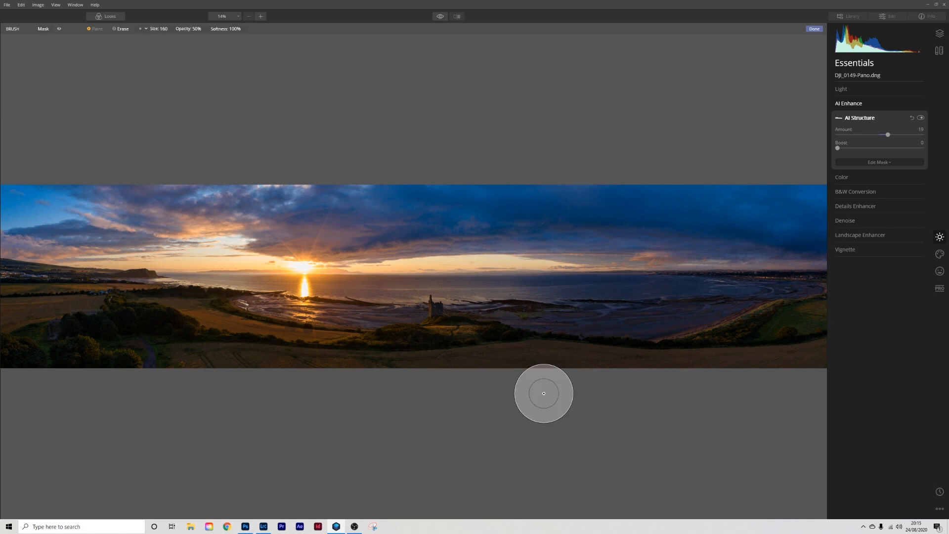
pyautogui.click(884, 164)
# Step: Compare the whole panorama before and after the edits by sweeping the split view across it
pyautogui.click(502, 17)
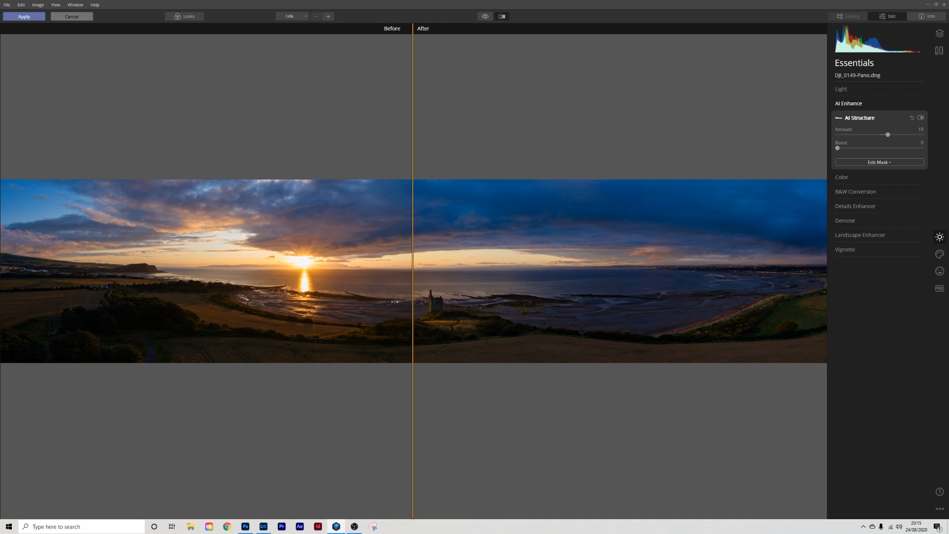
pyautogui.moveTo(416, 293); pyautogui.dragTo(941, 346)
pyautogui.moveTo(875, 344); pyautogui.dragTo(2, 222)
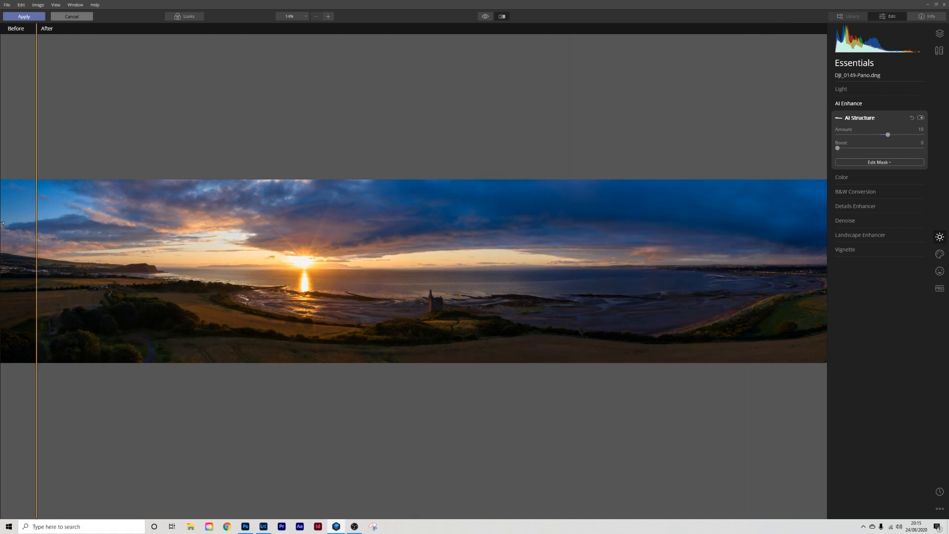
pyautogui.click(502, 17)
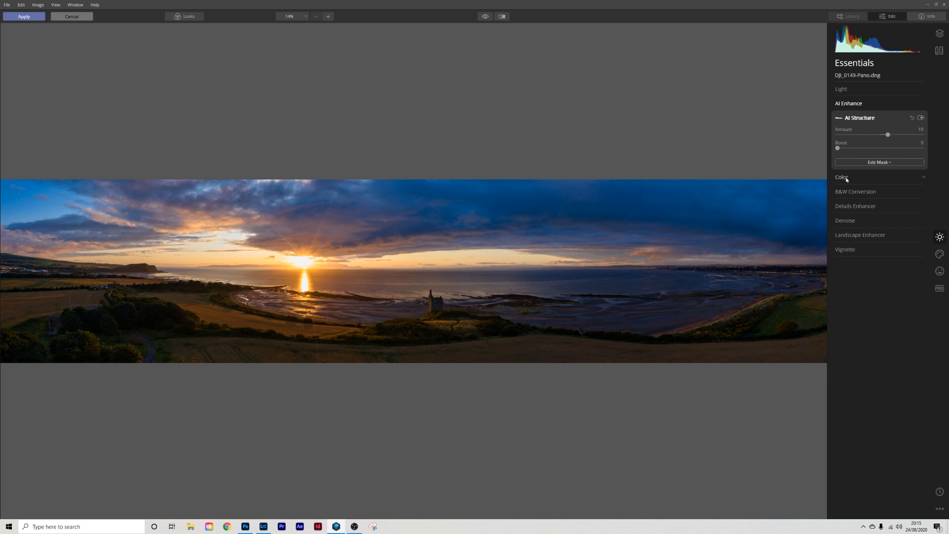
# Step: Inspect the sea at 100% zoom and set Luminosity Denoise and Color Denoise to about 3 each
pyautogui.click(845, 221)
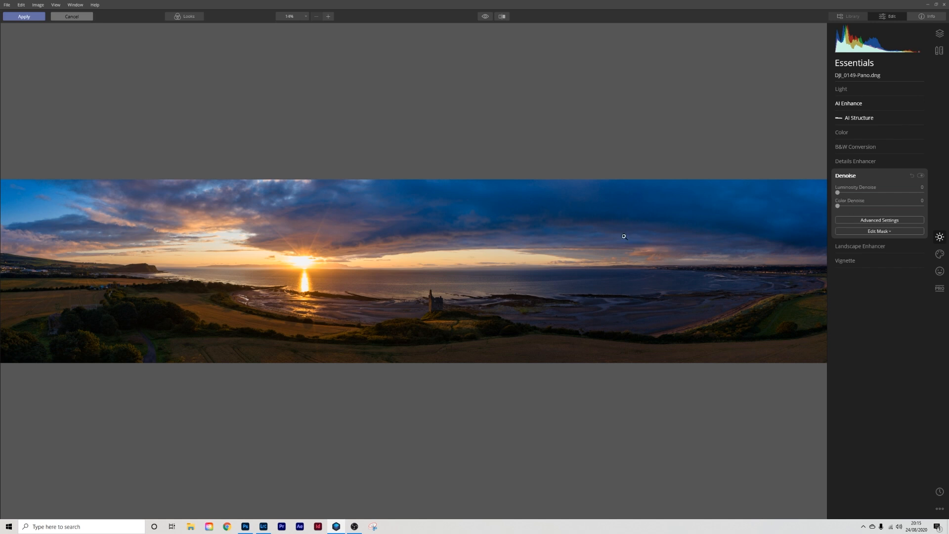
pyautogui.click(527, 201)
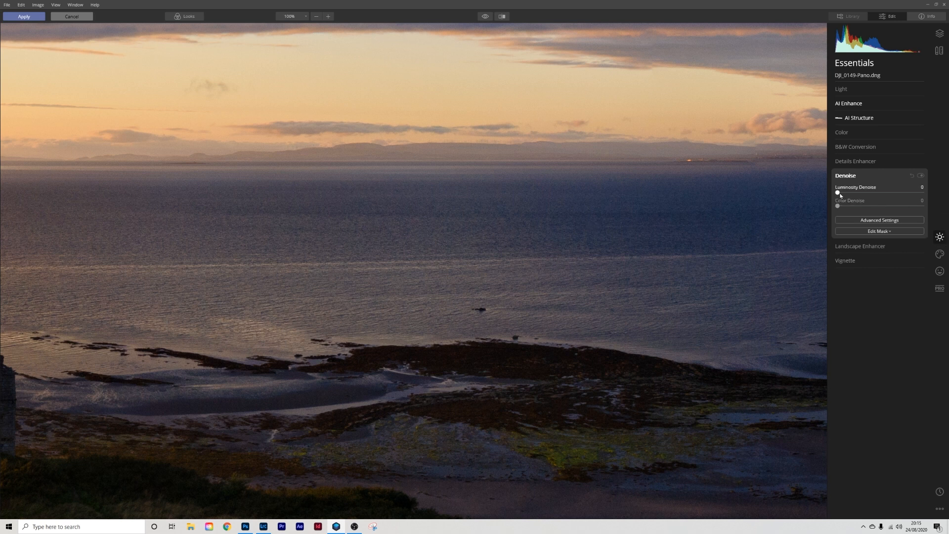
pyautogui.moveTo(840, 195); pyautogui.dragTo(844, 195)
pyautogui.moveTo(845, 192); pyautogui.dragTo(895, 193)
pyautogui.moveTo(893, 193); pyautogui.dragTo(836, 193)
pyautogui.click(840, 194)
pyautogui.moveTo(840, 209); pyautogui.dragTo(841, 209)
# Step: Compare the sea and rocky shore at 100% zoom with and without the edits
pyautogui.click(486, 16)
pyautogui.click(486, 17)
pyautogui.click(486, 17)
pyautogui.click(486, 17)
pyautogui.click(486, 17)
pyautogui.click(485, 17)
pyautogui.click(486, 17)
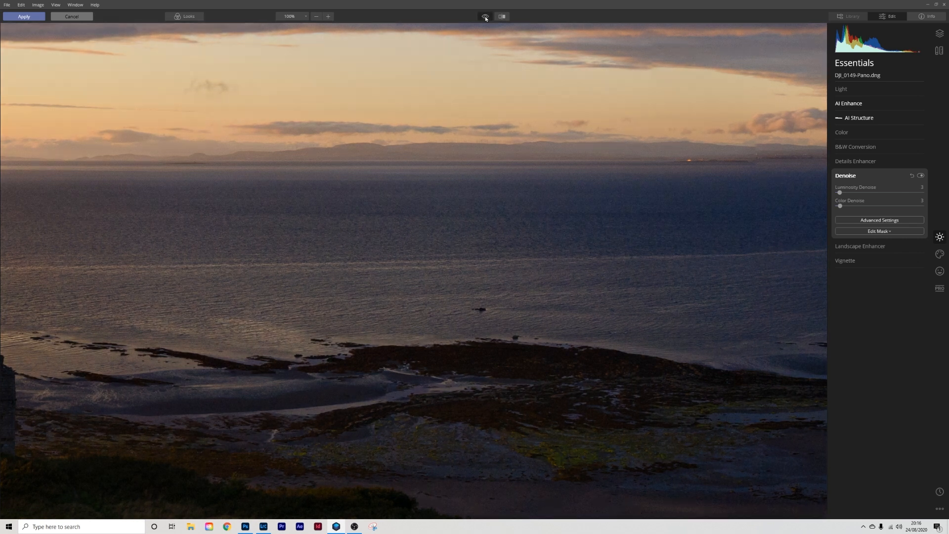
pyautogui.click(486, 17)
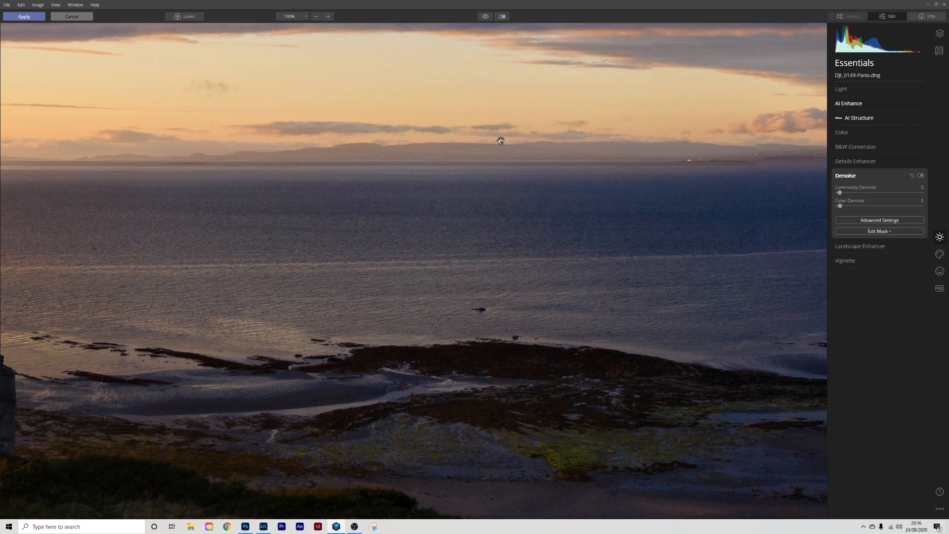
# Step: Compare the clouds and horizon above the sea before and after the edits, and return to the full panorama
pyautogui.moveTo(528, 177); pyautogui.dragTo(511, 215)
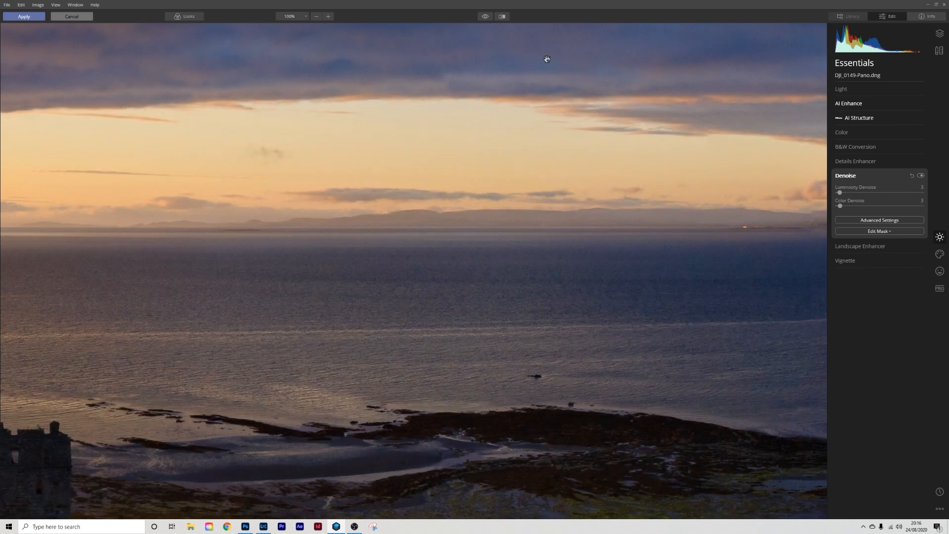
pyautogui.click(486, 17)
pyautogui.click(486, 17)
pyautogui.click(485, 17)
pyautogui.click(484, 17)
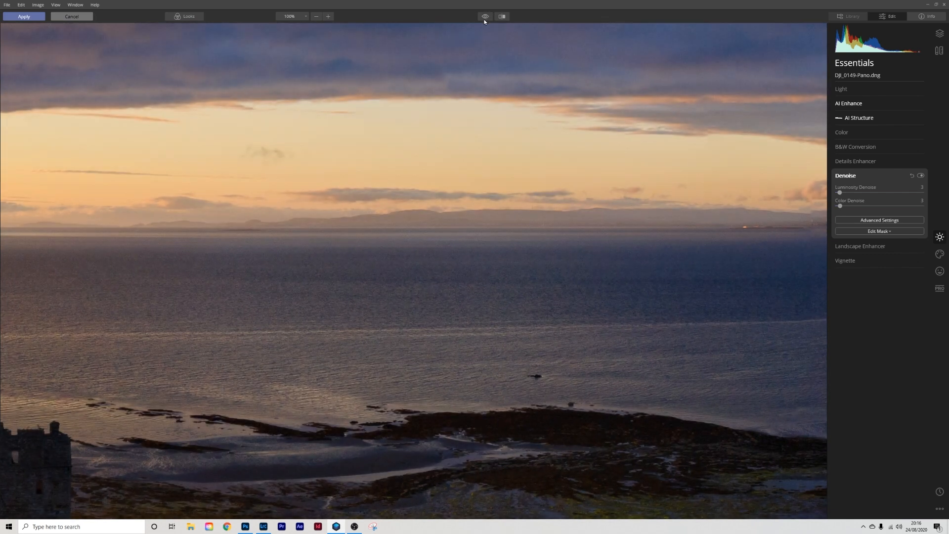
pyautogui.click(492, 229)
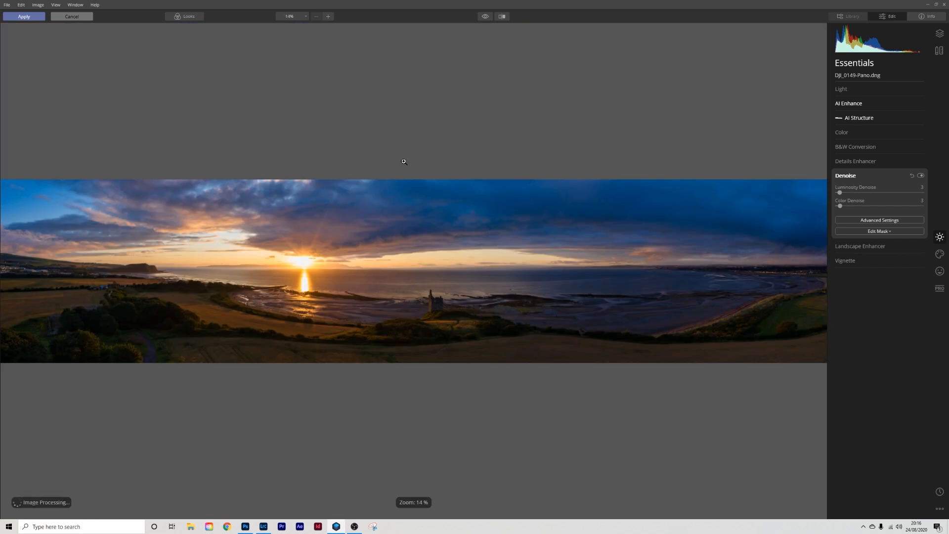
# Step: Try Landscape Enhancer's Dehaze at 24, compare the panorama with and without it, and reduce Dehaze to about 9
pyautogui.click(869, 246)
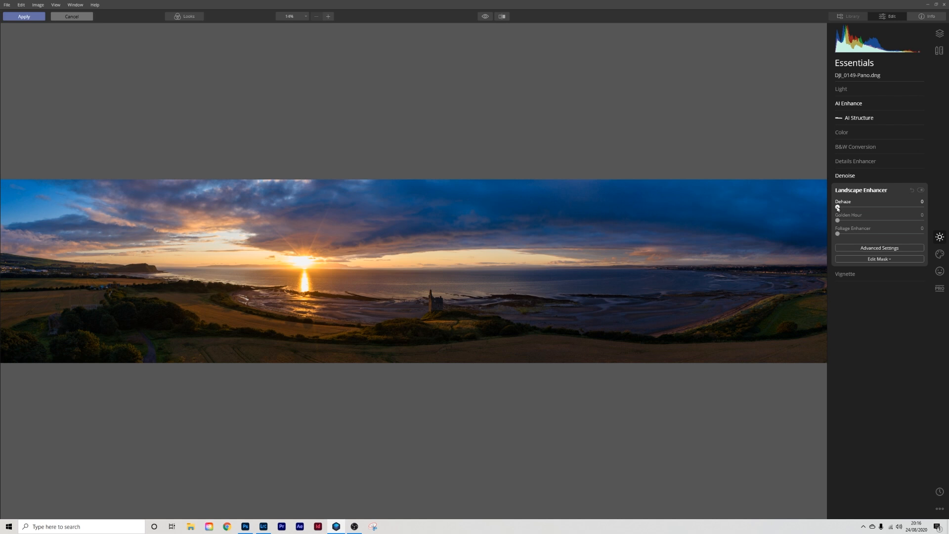
pyautogui.moveTo(838, 208); pyautogui.dragTo(858, 211)
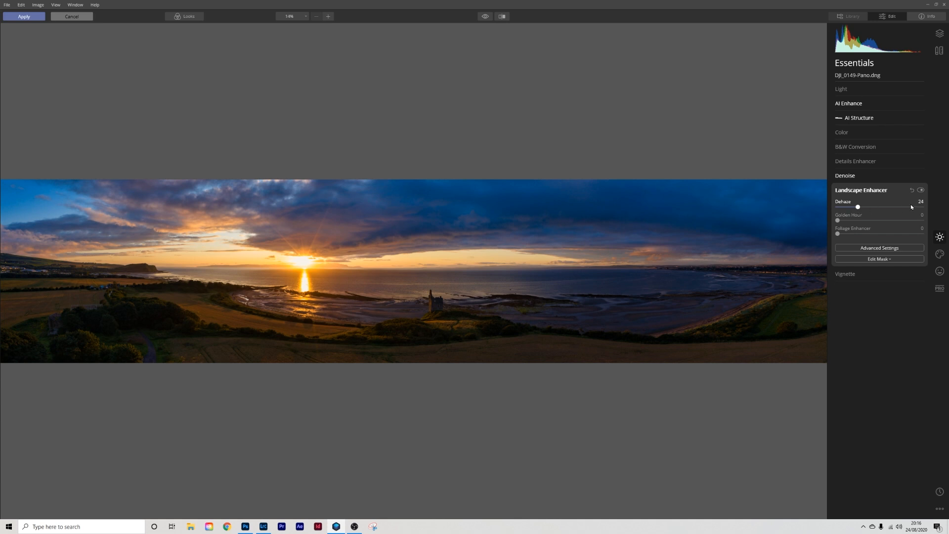
pyautogui.click(920, 191)
pyautogui.click(920, 190)
pyautogui.click(921, 191)
pyautogui.click(920, 191)
pyautogui.click(920, 190)
pyautogui.click(921, 191)
pyautogui.click(920, 191)
pyautogui.click(920, 190)
pyautogui.moveTo(858, 208); pyautogui.dragTo(846, 208)
# Step: Try Golden Hour at 58, lower it to 14, and compare the panorama with and without Landscape Enhancer
pyautogui.moveTo(838, 223); pyautogui.dragTo(888, 224)
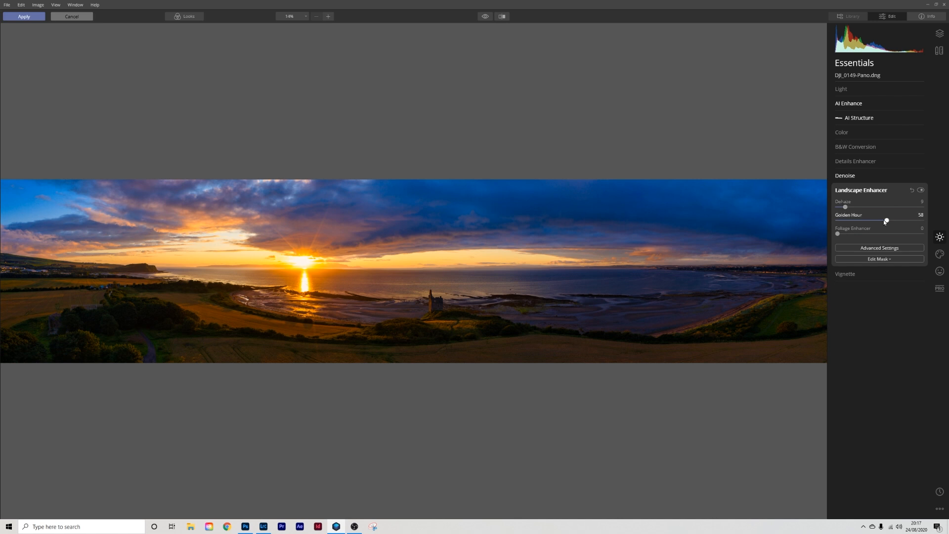
pyautogui.moveTo(888, 221); pyautogui.dragTo(851, 224)
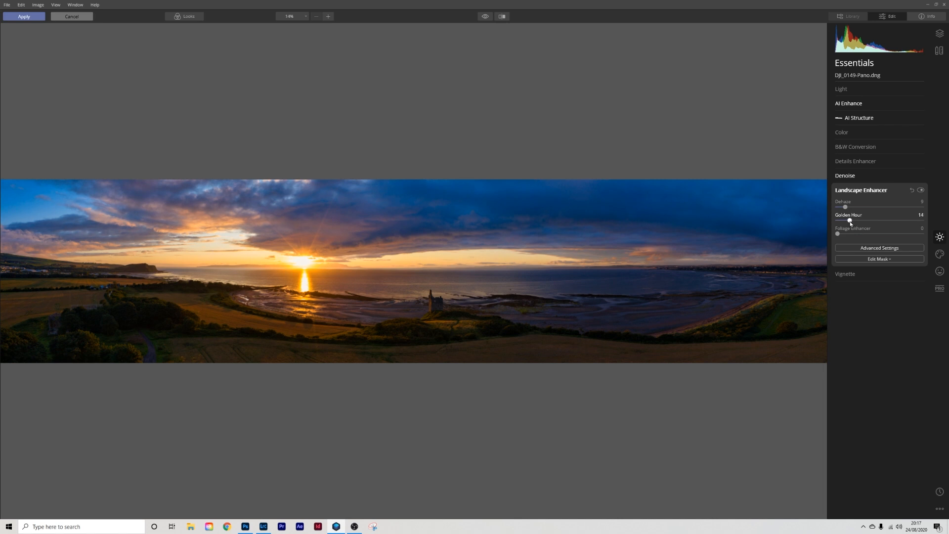
pyautogui.click(920, 191)
pyautogui.click(921, 191)
pyautogui.click(920, 191)
pyautogui.click(920, 191)
# Step: Reduce Golden Hour to slightly below 14, compare the result again, and close the Landscape Enhancer settings
pyautogui.moveTo(851, 222); pyautogui.dragTo(847, 222)
pyautogui.click(920, 191)
pyautogui.click(920, 191)
pyautogui.click(920, 191)
pyautogui.click(920, 191)
pyautogui.click(863, 191)
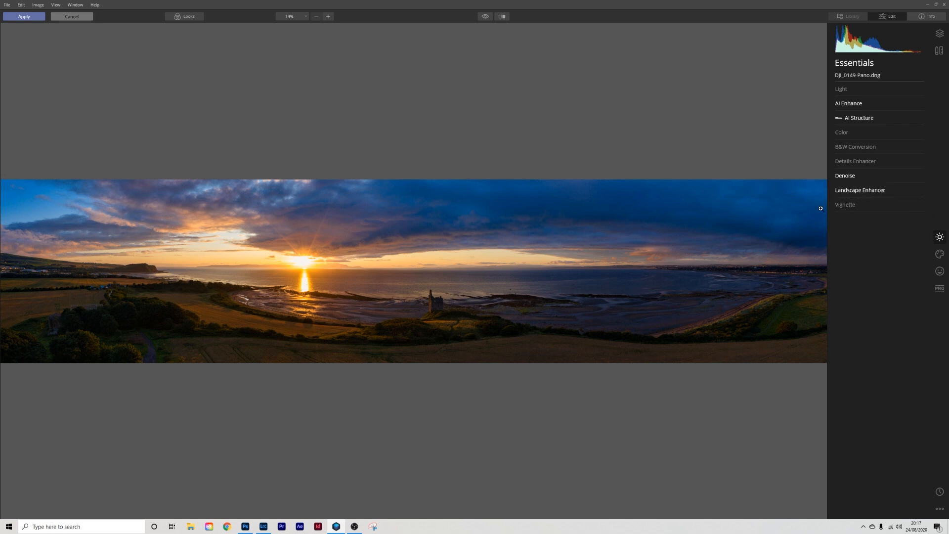
# Step: Set Small Details in the Details Enhancer to 28 and compare the panorama with and without it
pyautogui.click(849, 162)
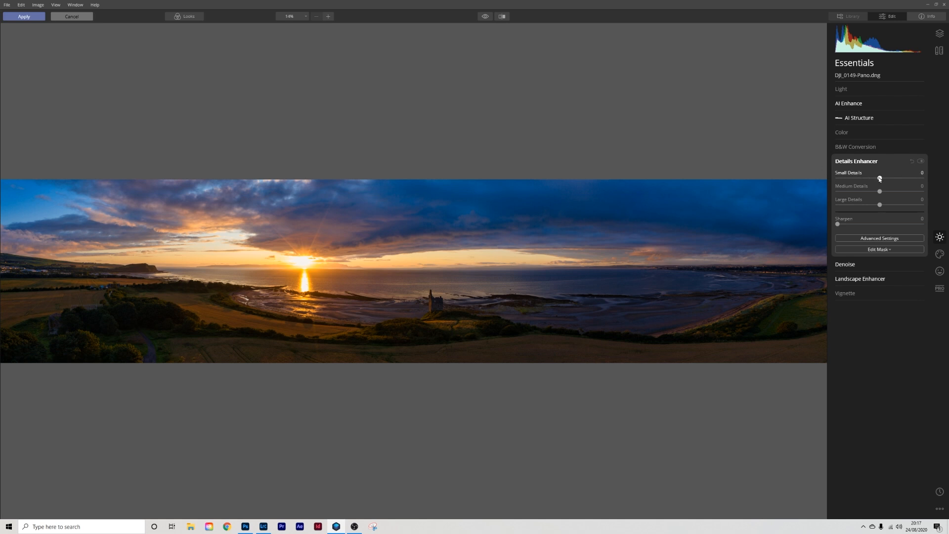
pyautogui.moveTo(881, 179); pyautogui.dragTo(882, 179)
pyautogui.moveTo(882, 179); pyautogui.dragTo(892, 180)
pyautogui.click(921, 161)
pyautogui.click(921, 161)
pyautogui.click(920, 161)
pyautogui.click(921, 162)
pyautogui.click(921, 161)
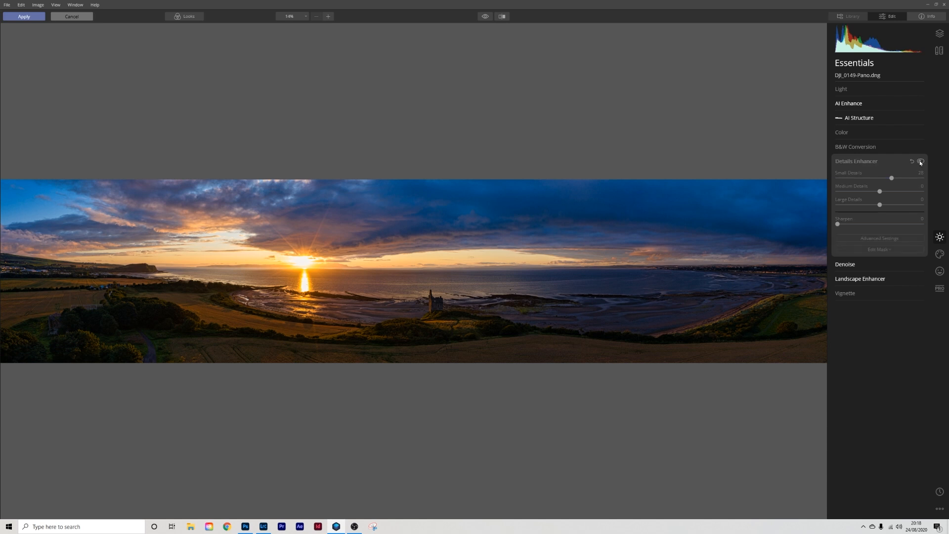
pyautogui.click(921, 161)
pyautogui.click(920, 162)
pyautogui.click(920, 162)
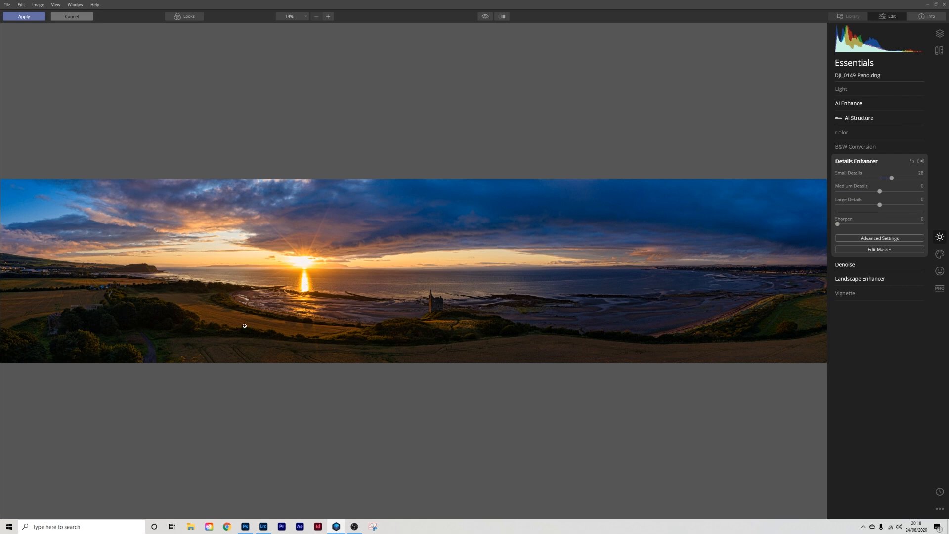
# Step: Examine the fields and shoreline in the full panorama with the Details Enhancer switched off and on
pyautogui.click(921, 161)
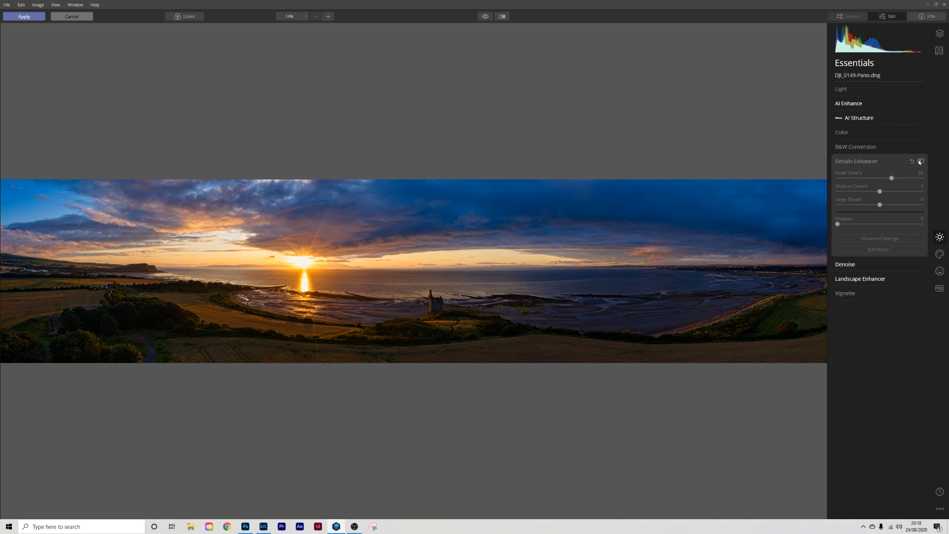
pyautogui.click(920, 162)
pyautogui.click(920, 161)
pyautogui.click(920, 162)
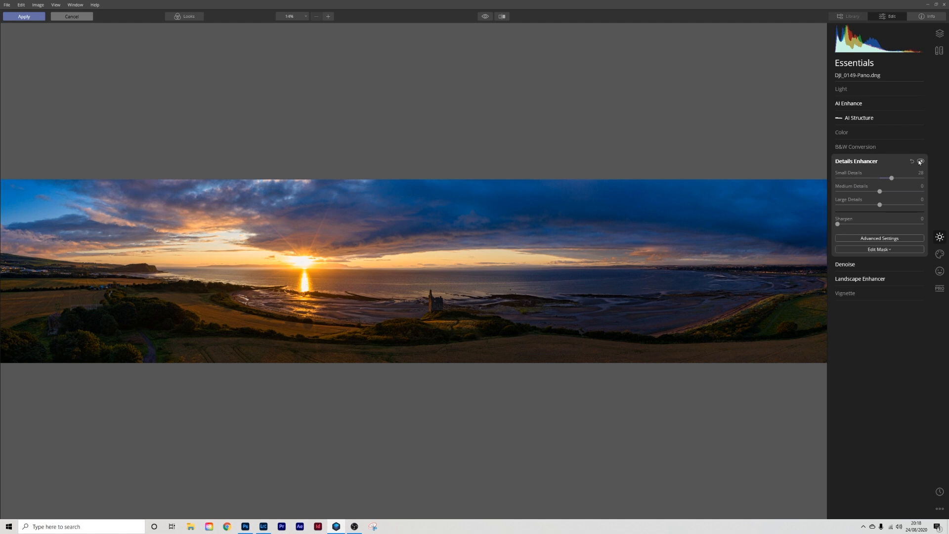
pyautogui.click(920, 162)
pyautogui.click(921, 162)
pyautogui.click(921, 162)
pyautogui.click(920, 162)
pyautogui.click(921, 161)
pyautogui.click(920, 162)
# Step: Examine the ruined tower at 100% zoom with and without the Details Enhancer, and return to the full panorama
pyautogui.click(442, 306)
pyautogui.moveTo(528, 188); pyautogui.dragTo(470, 356)
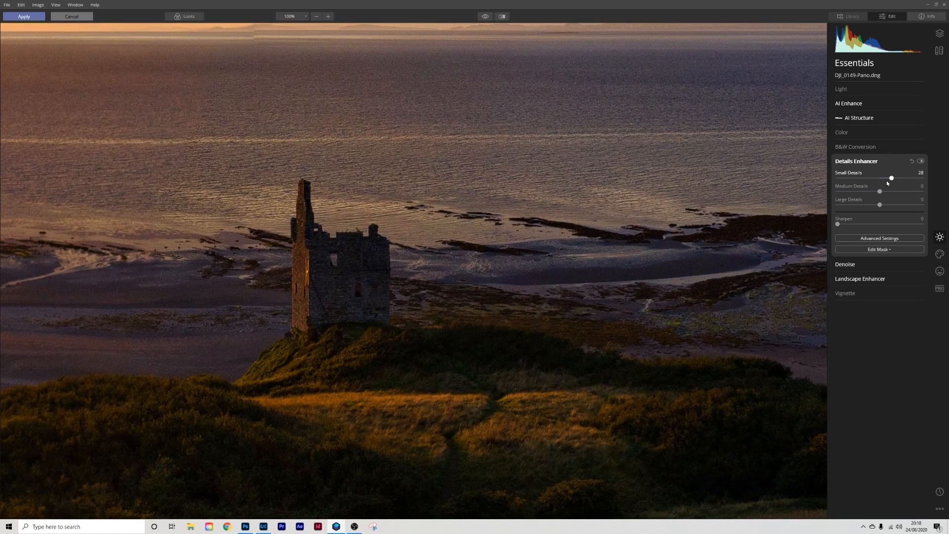
pyautogui.click(920, 162)
pyautogui.click(920, 161)
pyautogui.click(921, 162)
pyautogui.click(920, 162)
pyautogui.doubleClick(425, 308)
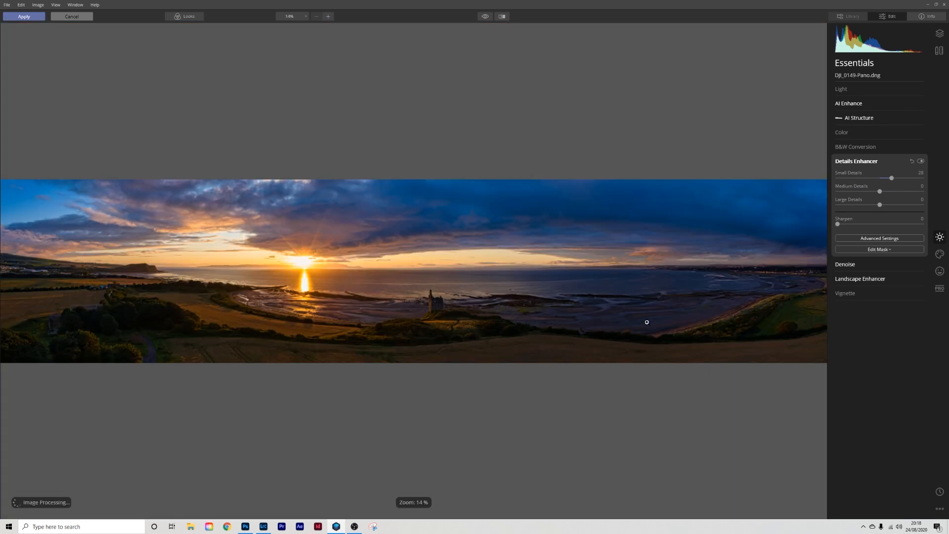
# Step: Brush a Details Enhancer mask over the land and shore at size 100 and 50% opacity, and compare the masked effect
pyautogui.click(888, 250)
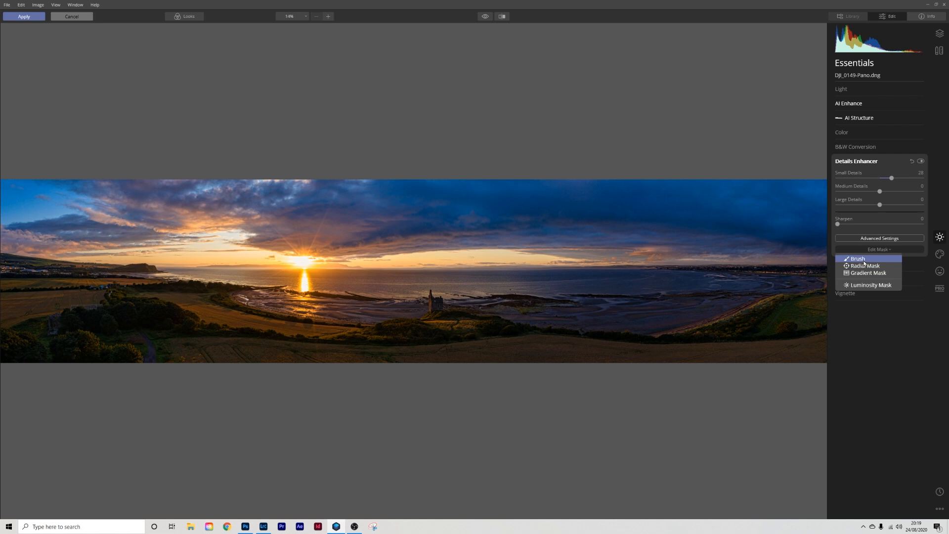
pyautogui.click(866, 258)
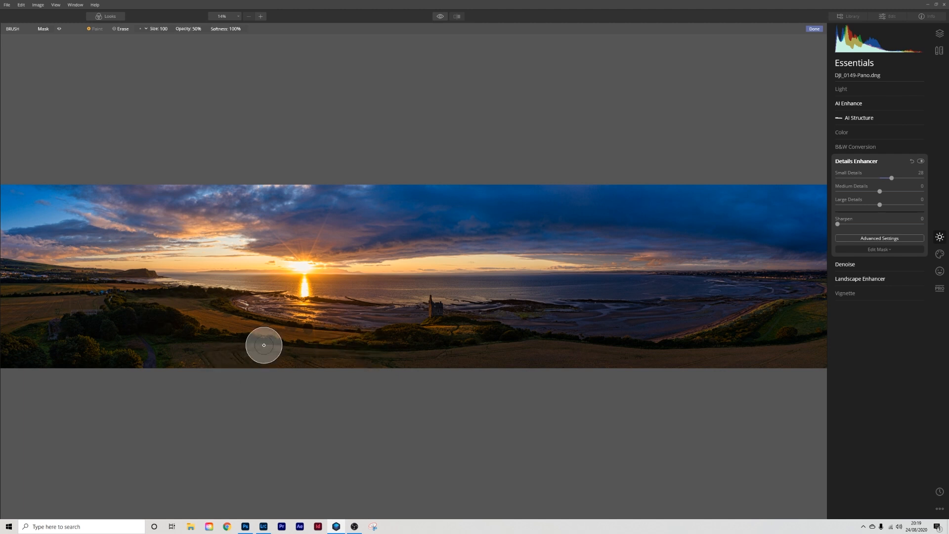
pyautogui.moveTo(1, 281)
pyautogui.mouseDown()
pyautogui.moveTo(146, 287)
pyautogui.moveTo(28, 287)
pyautogui.moveTo(58, 291)
pyautogui.moveTo(19, 319)
pyautogui.moveTo(99, 321)
pyautogui.moveTo(166, 348)
pyautogui.moveTo(69, 358)
pyautogui.moveTo(391, 364)
pyautogui.moveTo(126, 330)
pyautogui.moveTo(218, 307)
pyautogui.moveTo(166, 304)
pyautogui.moveTo(515, 331)
pyautogui.moveTo(266, 350)
pyautogui.moveTo(791, 356)
pyautogui.moveTo(632, 351)
pyautogui.moveTo(850, 312)
pyautogui.moveTo(584, 353)
pyautogui.moveTo(801, 318)
pyautogui.moveTo(840, 302)
pyautogui.moveTo(696, 317)
pyautogui.moveTo(445, 321)
pyautogui.moveTo(610, 322)
pyautogui.moveTo(380, 308)
pyautogui.moveTo(454, 316)
pyautogui.moveTo(372, 317)
pyautogui.moveTo(49, 282)
pyautogui.moveTo(197, 326)
pyautogui.moveTo(74, 301)
pyautogui.moveTo(96, 287)
pyautogui.moveTo(92, 281)
pyautogui.moveTo(307, 312)
pyautogui.moveTo(555, 324)
pyautogui.moveTo(814, 311)
pyautogui.mouseUp()
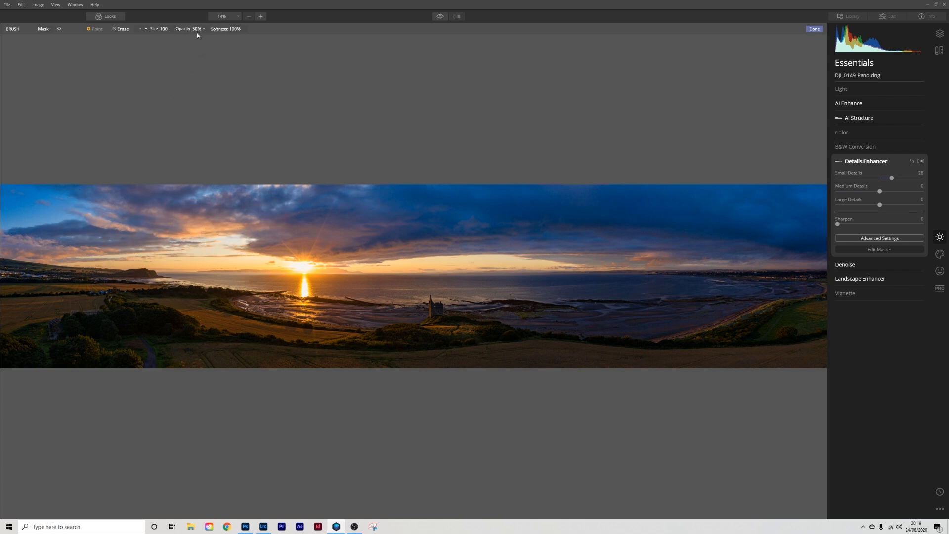
pyautogui.click(920, 163)
pyautogui.click(920, 163)
pyautogui.click(920, 162)
pyautogui.click(920, 162)
pyautogui.click(884, 250)
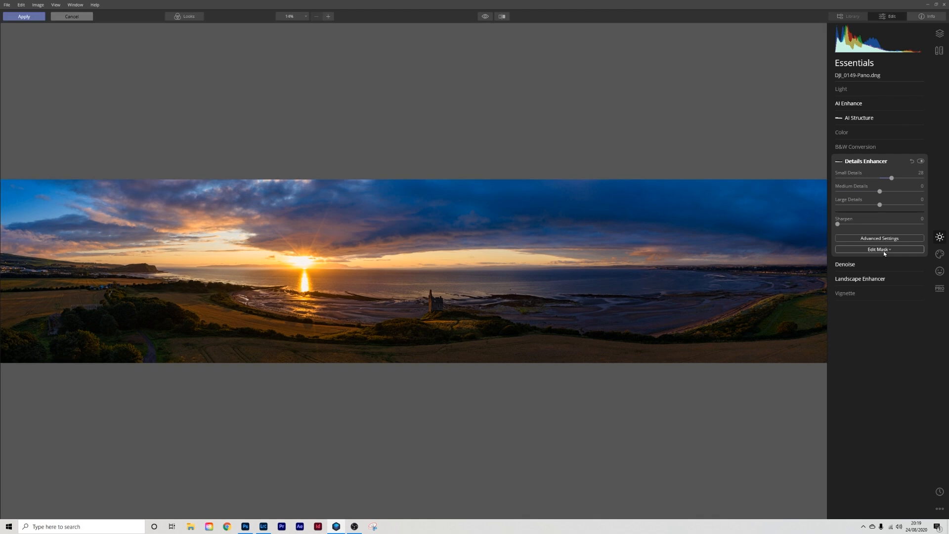
# Step: Examine the fields and wet sand at 100% zoom with and without the masked Details Enhancer, and return to the full view
pyautogui.press('z')
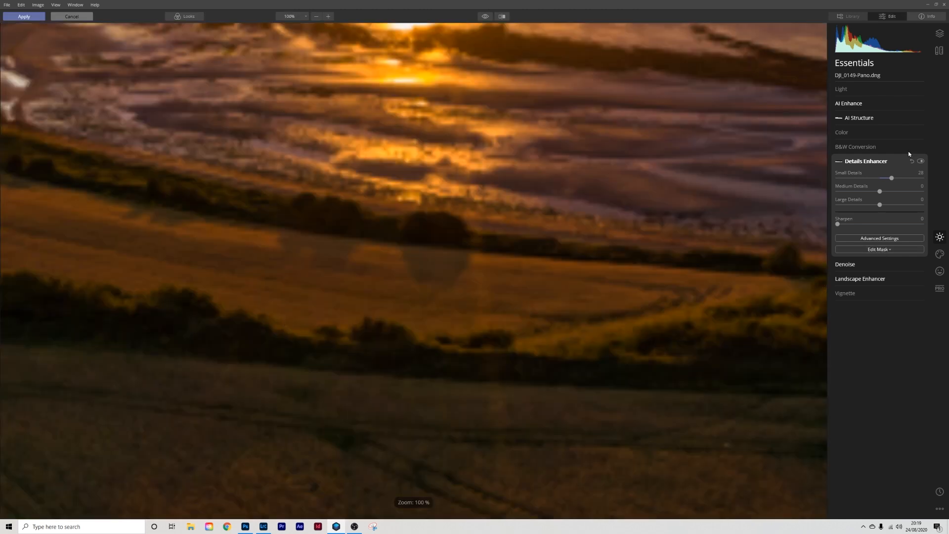
pyautogui.click(920, 162)
pyautogui.click(921, 162)
pyautogui.click(921, 163)
pyautogui.click(921, 163)
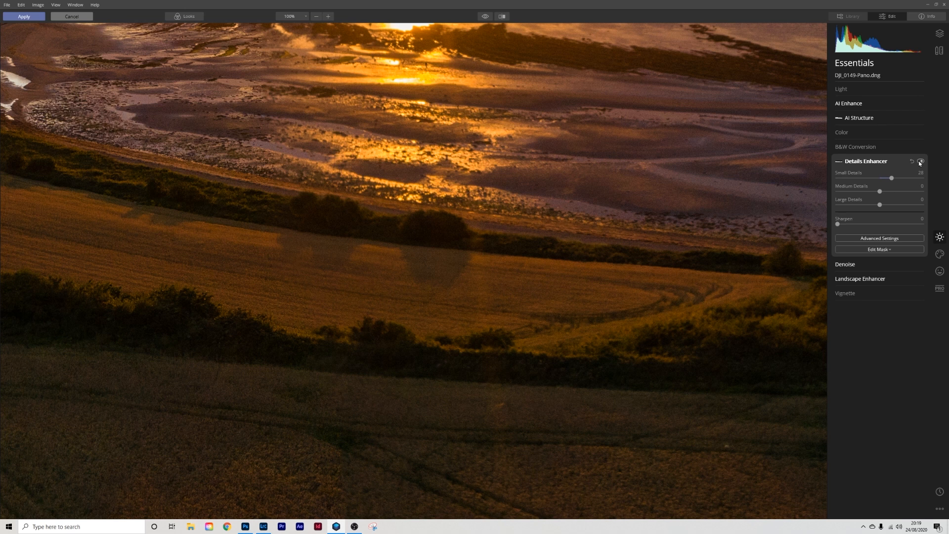
pyautogui.click(920, 162)
pyautogui.click(921, 162)
pyautogui.click(464, 280)
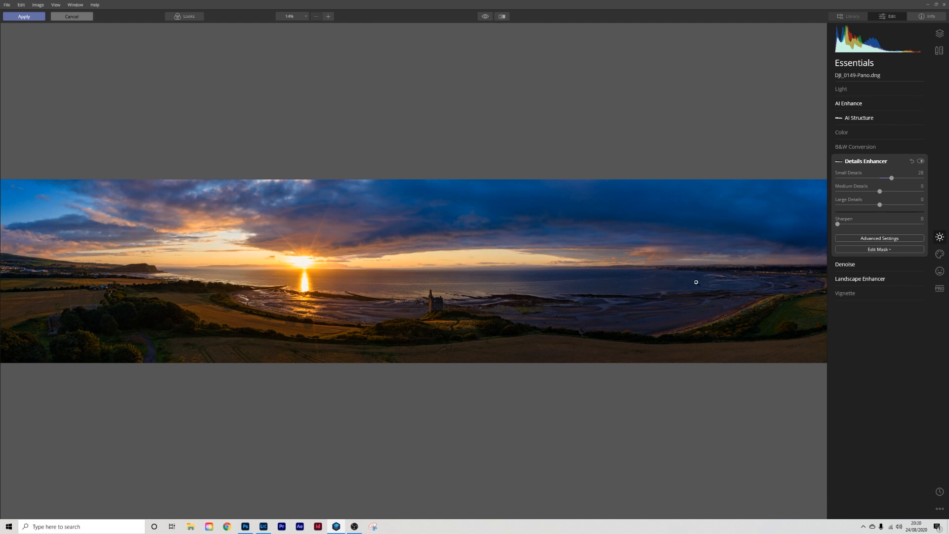
# Step: Reduce the saturation of the blues to -42 in the Color filter's advanced settings
pyautogui.click(877, 161)
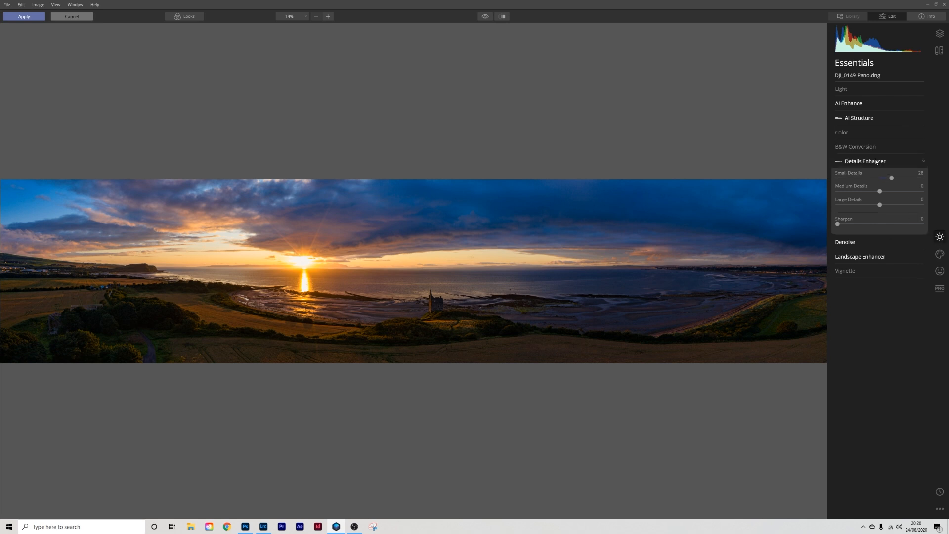
pyautogui.click(845, 133)
pyautogui.click(883, 191)
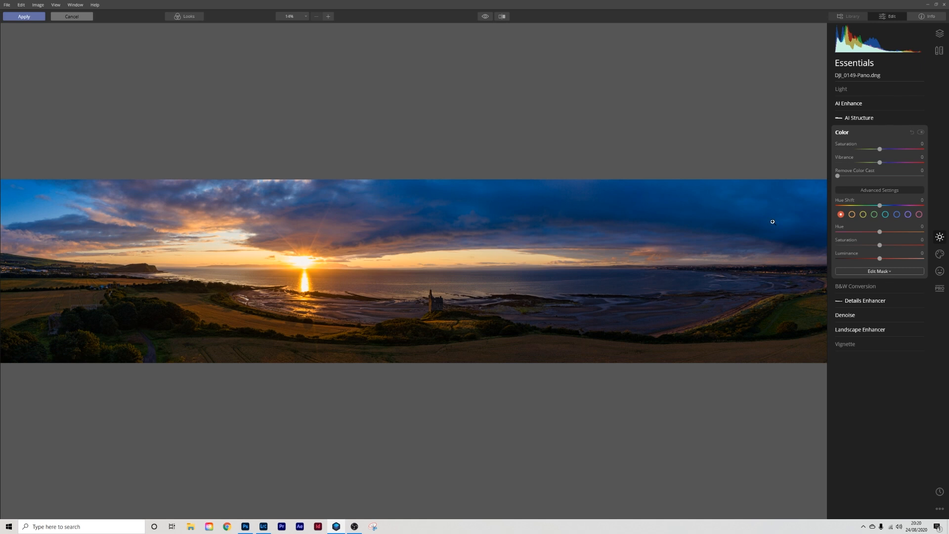
pyautogui.click(895, 214)
pyautogui.moveTo(880, 246); pyautogui.dragTo(862, 245)
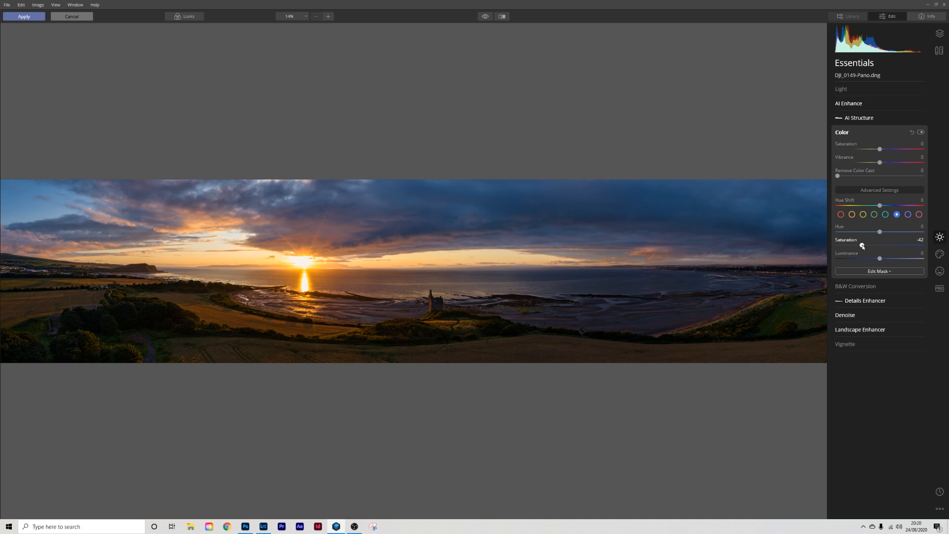
# Step: Compare the panorama with and without the Color filter and ease the blue saturation to -23
pyautogui.click(921, 133)
pyautogui.click(920, 132)
pyautogui.click(921, 132)
pyautogui.click(921, 133)
pyautogui.click(921, 133)
pyautogui.click(920, 132)
pyautogui.moveTo(861, 249); pyautogui.dragTo(869, 250)
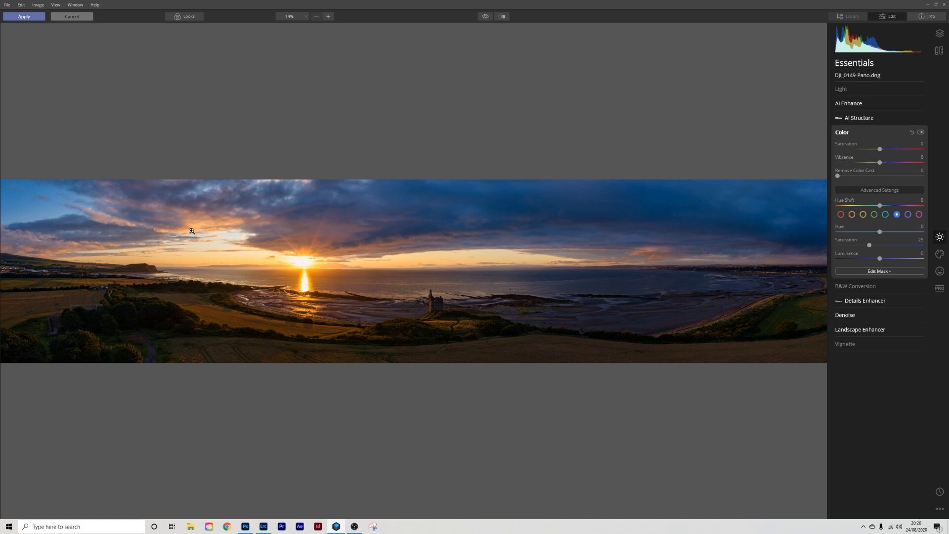
# Step: Try a saturation change on the oranges, reset it, and set the orange luminance to 1
pyautogui.click(851, 216)
pyautogui.moveTo(881, 247)
pyautogui.mouseDown()
pyautogui.moveTo(910, 247)
pyautogui.moveTo(867, 255)
pyautogui.moveTo(883, 253)
pyautogui.mouseUp()
pyautogui.doubleClick(884, 246)
pyautogui.moveTo(881, 260)
pyautogui.mouseDown()
pyautogui.moveTo(896, 260)
pyautogui.moveTo(880, 260)
pyautogui.mouseUp()
pyautogui.moveTo(881, 261); pyautogui.dragTo(882, 262)
# Step: Sweep a before/after comparison across the whole panorama and apply the Luminar edits to return to Photoshop
pyautogui.click(502, 17)
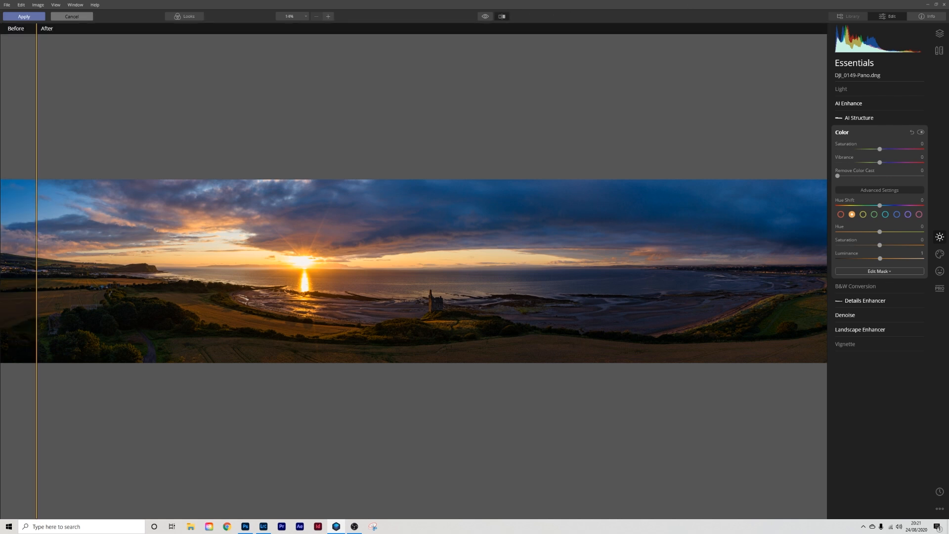
pyautogui.moveTo(32, 227); pyautogui.dragTo(790, 277)
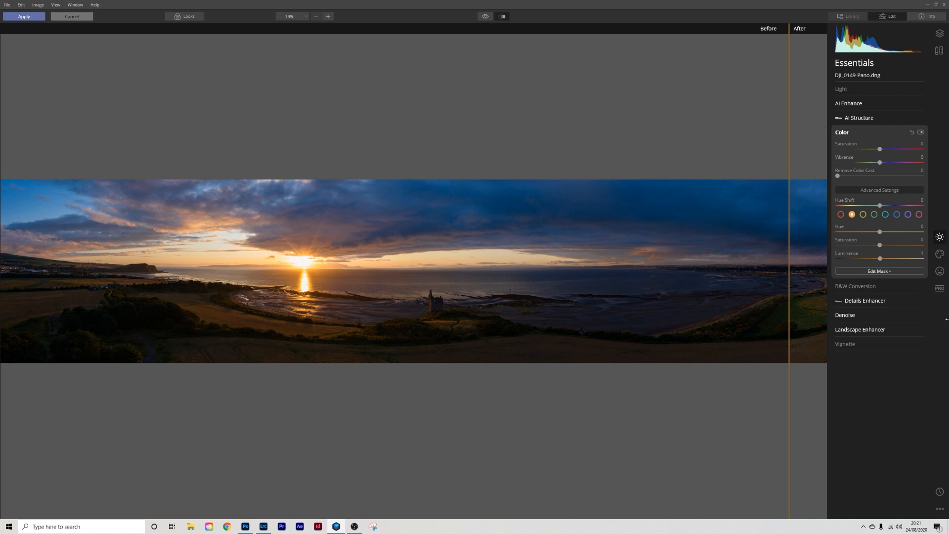
pyautogui.moveTo(946, 319)
pyautogui.mouseDown()
pyautogui.moveTo(254, 297)
pyautogui.moveTo(3, 274)
pyautogui.moveTo(946, 325)
pyautogui.mouseUp()
pyautogui.moveTo(835, 316); pyautogui.dragTo(790, 282)
pyautogui.moveTo(789, 248); pyautogui.dragTo(25, 233)
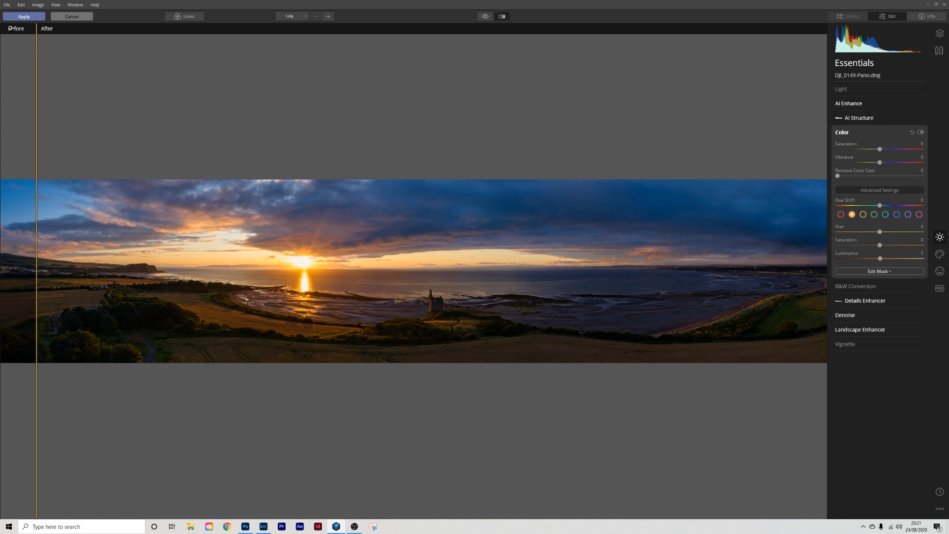
pyautogui.click(25, 18)
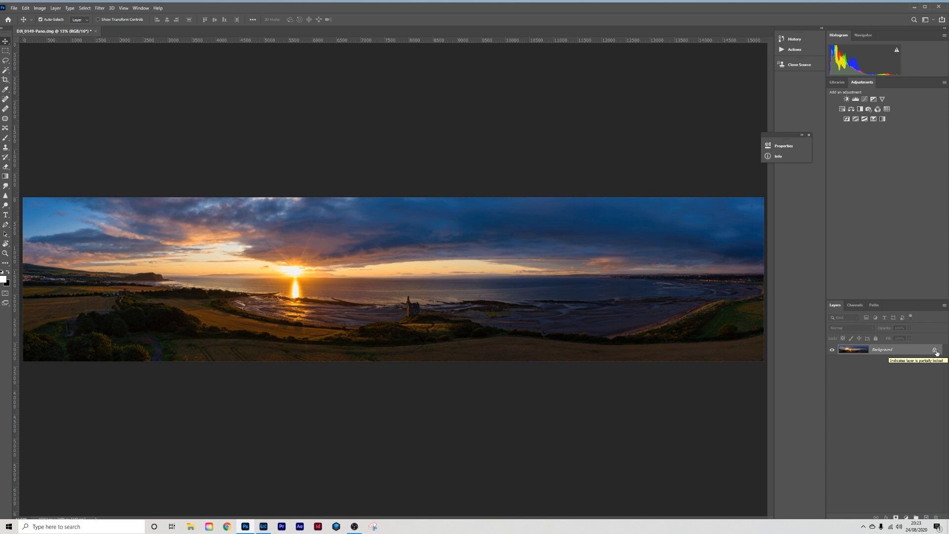
# Step: Duplicate the background layer and open the copy in the Camera Raw Filter
pyautogui.moveTo(936, 352); pyautogui.dragTo(937, 353)
pyautogui.hotkey('ctrl', 'j')
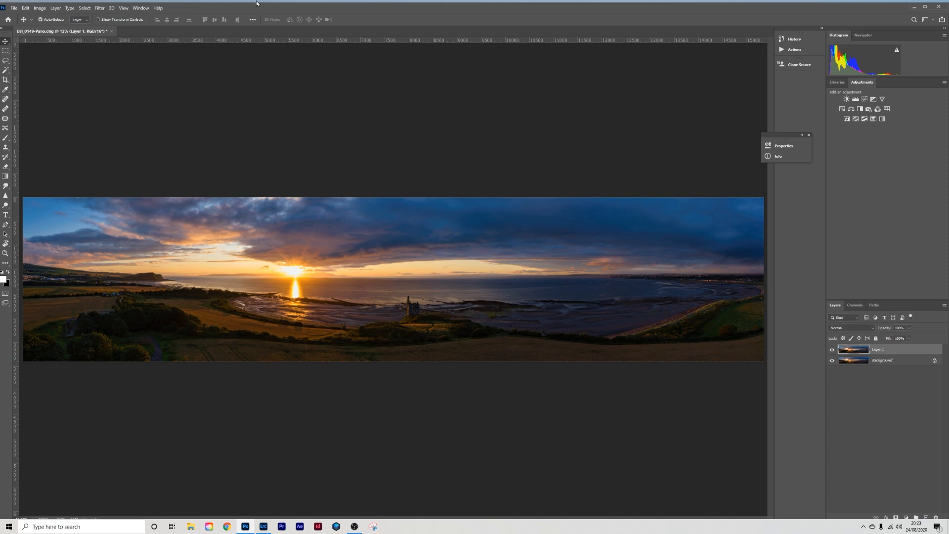
pyautogui.click(99, 8)
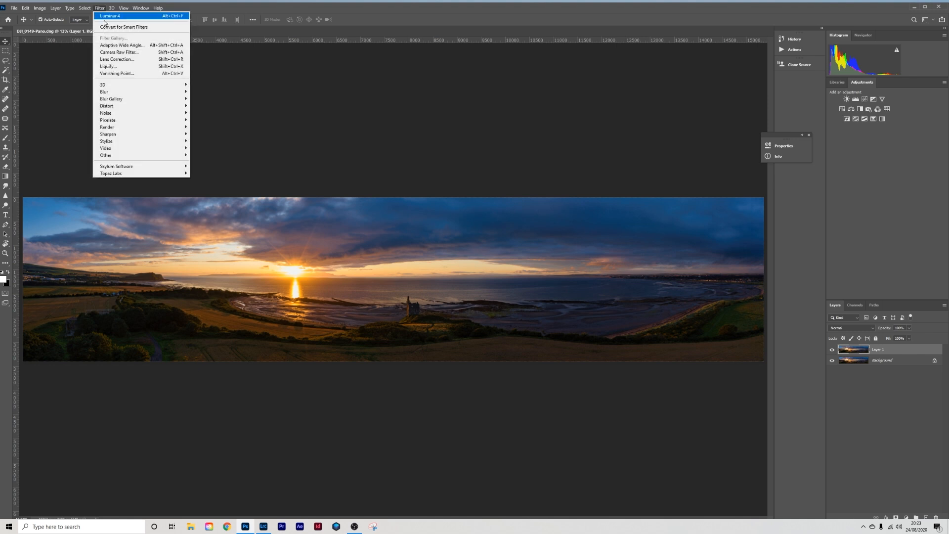
pyautogui.click(114, 52)
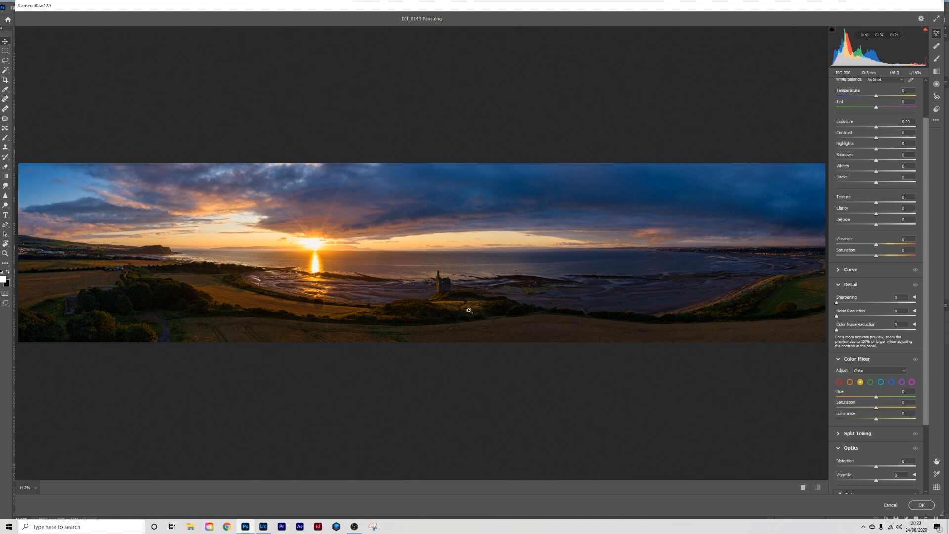
# Step: Draw a flat, slightly tilted radial filter over the grassy mound just below the ruined tower
pyautogui.click(936, 85)
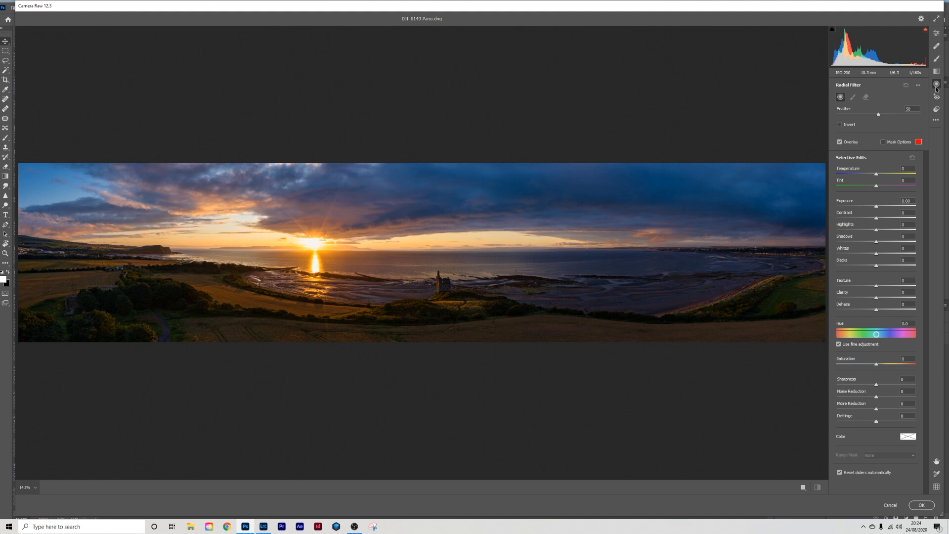
pyautogui.click(936, 87)
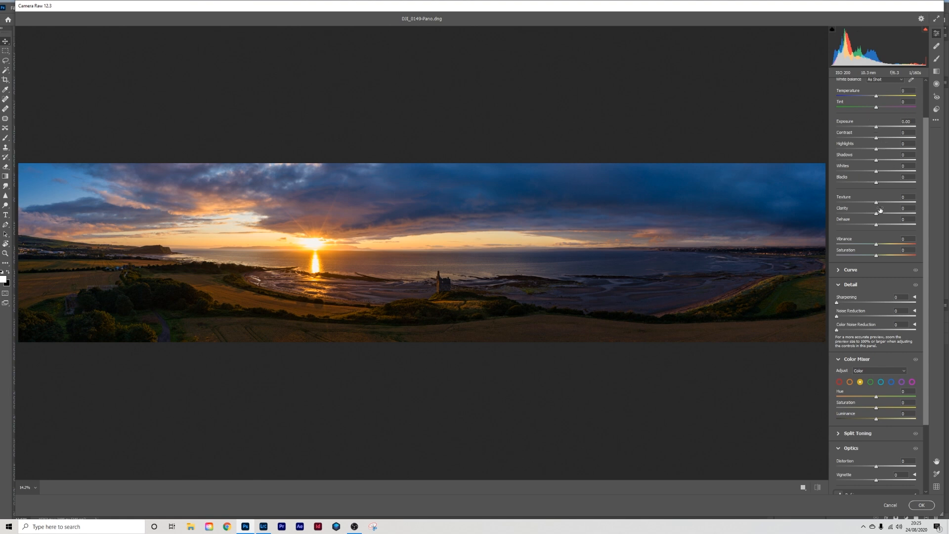
pyautogui.click(937, 83)
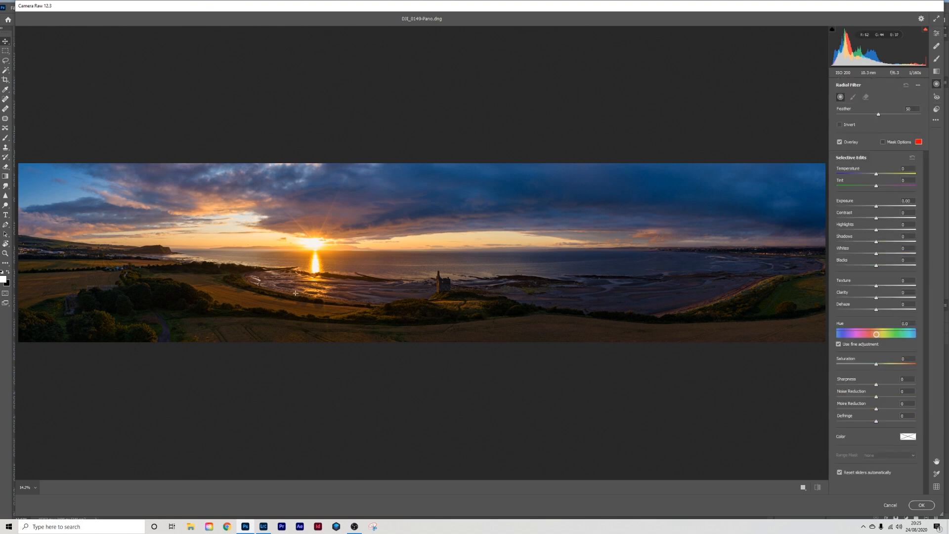
pyautogui.moveTo(432, 300); pyautogui.dragTo(492, 310)
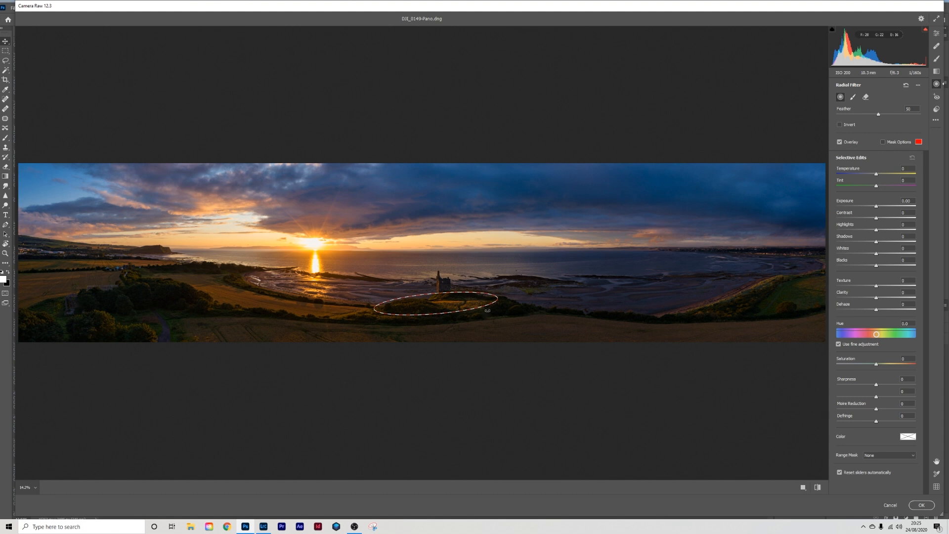
pyautogui.moveTo(436, 302); pyautogui.dragTo(437, 303)
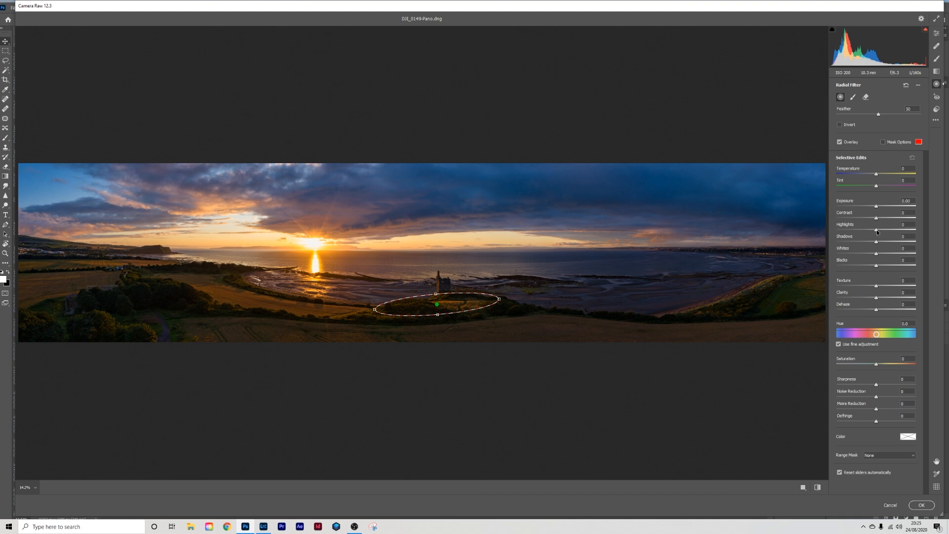
# Step: Set the mound filter's exposure to +0.20 and add a wide radial filter at the same exposure over the fields between trees and tower
pyautogui.click(876, 208)
pyautogui.moveTo(877, 208); pyautogui.dragTo(878, 208)
pyautogui.moveTo(878, 208); pyautogui.dragTo(880, 209)
pyautogui.click(839, 142)
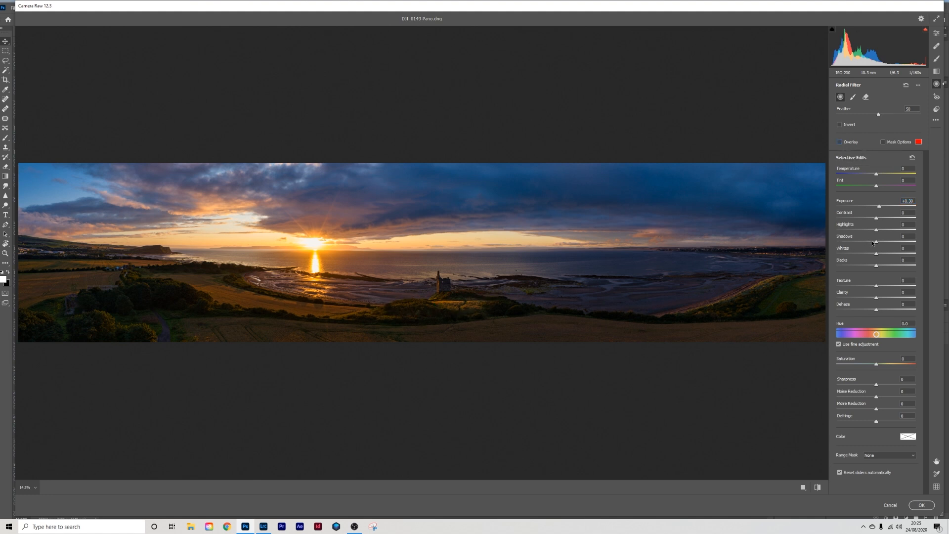
pyautogui.moveTo(879, 207); pyautogui.dragTo(878, 208)
pyautogui.moveTo(257, 301); pyautogui.dragTo(311, 317)
pyautogui.click(840, 142)
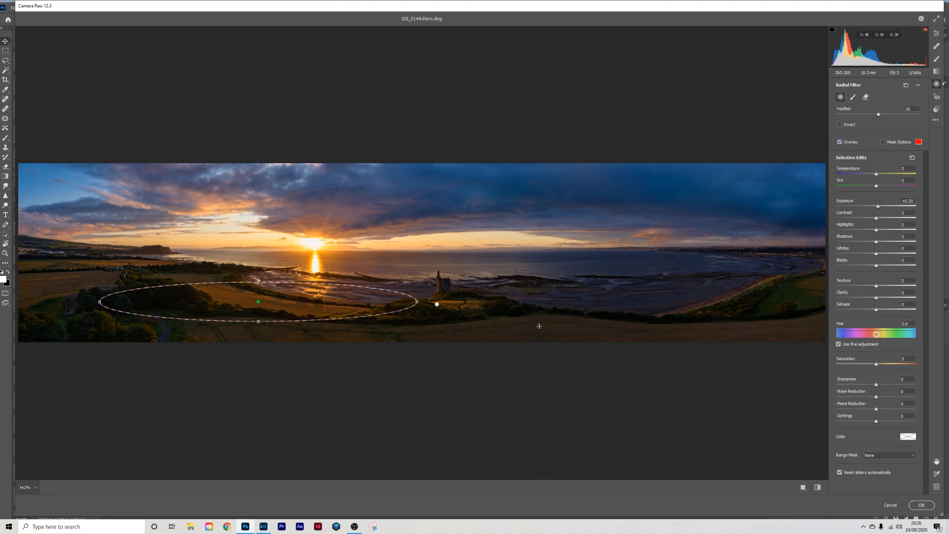
# Step: Fit a narrow, slanted radial filter along the beach edge on the right of the panorama and set its exposure to +0.10
pyautogui.moveTo(660, 305); pyautogui.dragTo(714, 307)
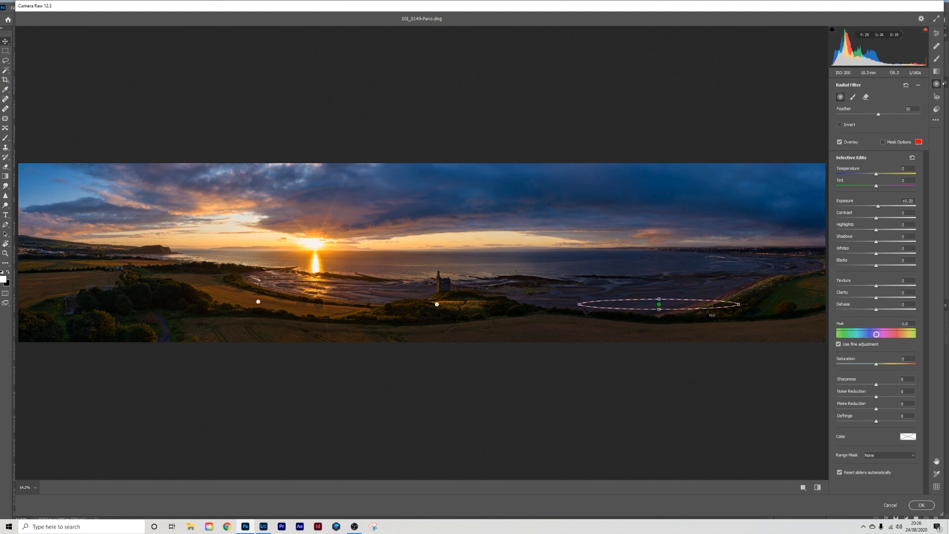
pyautogui.click(839, 142)
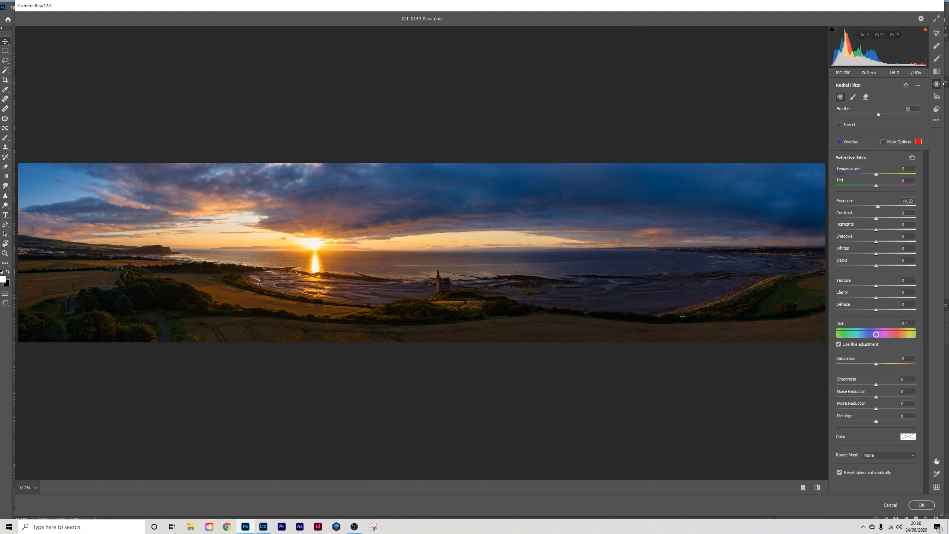
pyautogui.press('v')
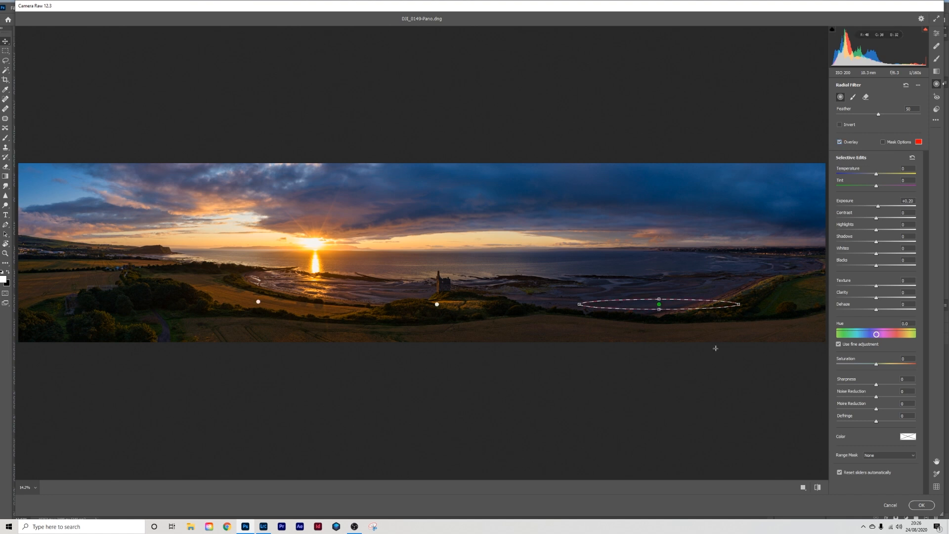
pyautogui.moveTo(692, 322); pyautogui.dragTo(721, 299)
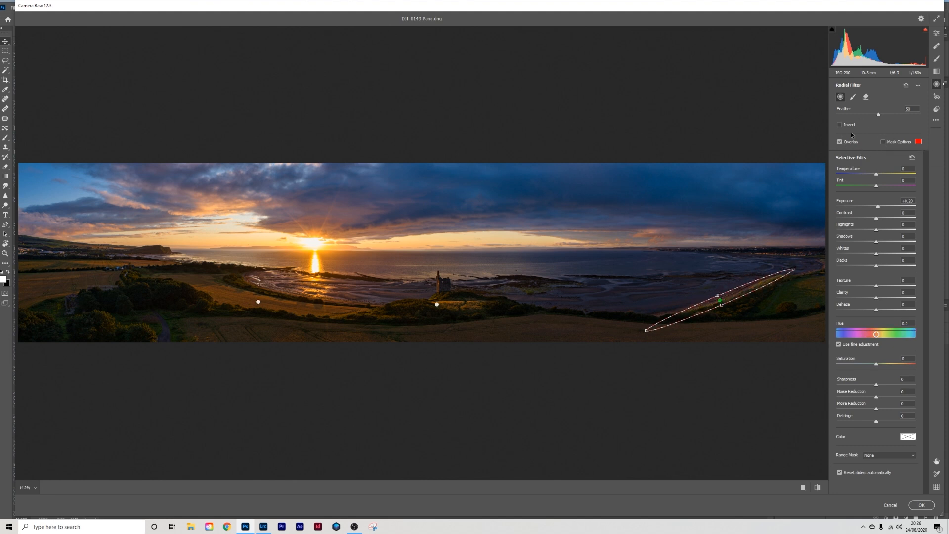
pyautogui.click(840, 142)
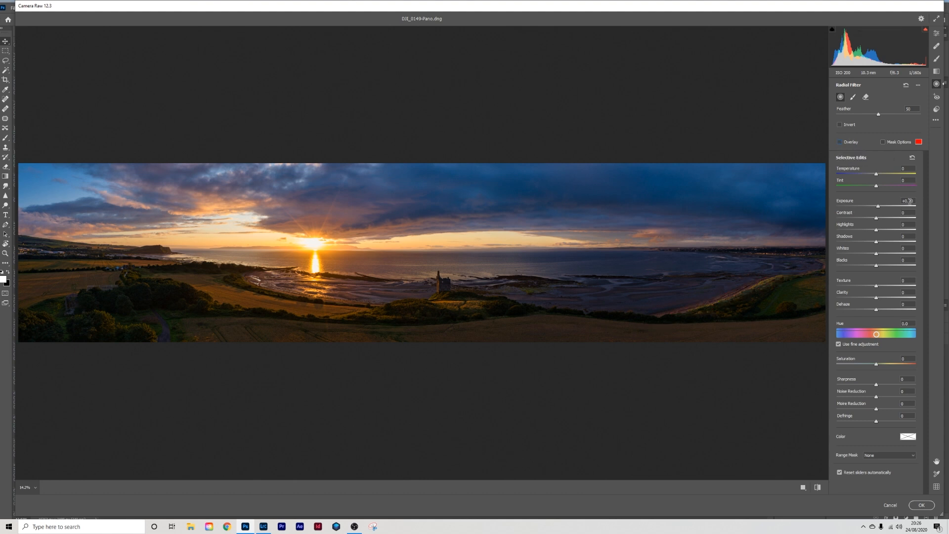
pyautogui.moveTo(878, 209); pyautogui.dragTo(878, 208)
pyautogui.moveTo(915, 200); pyautogui.dragTo(910, 199)
pyautogui.click(840, 142)
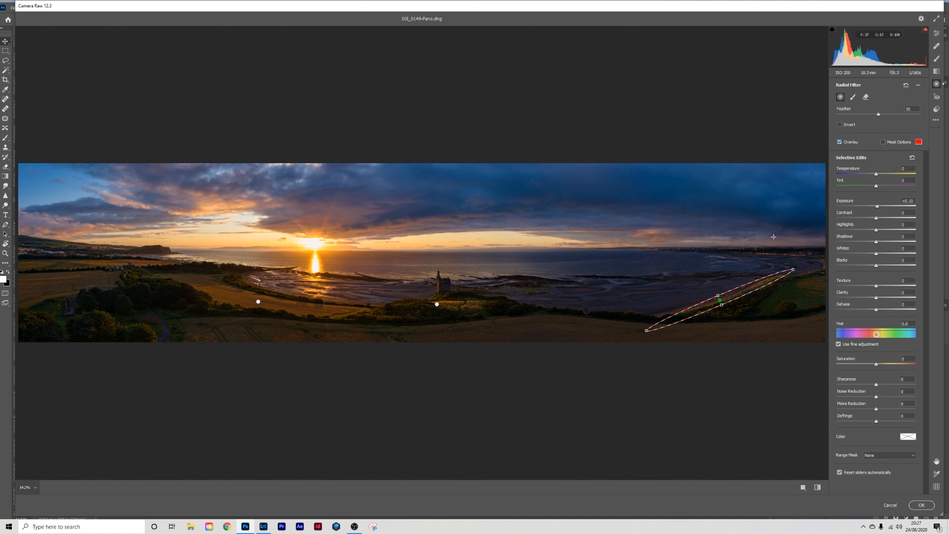
# Step: Add +0.10 exposure radial filters over the distant left fields, the foreground trees, the left field and the foreground field below the sun
pyautogui.moveTo(104, 263)
pyautogui.mouseDown()
pyautogui.moveTo(156, 269)
pyautogui.moveTo(116, 265)
pyautogui.mouseUp()
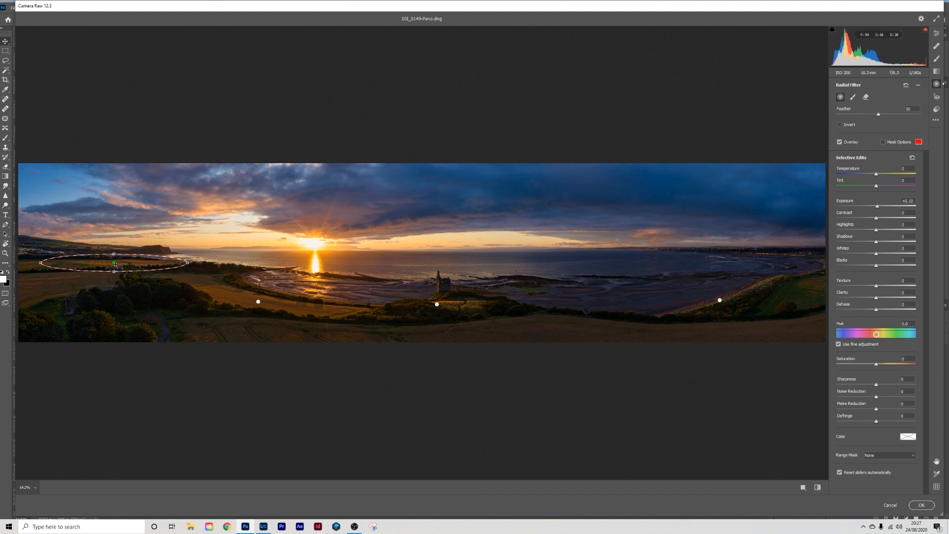
pyautogui.moveTo(115, 323); pyautogui.dragTo(166, 338)
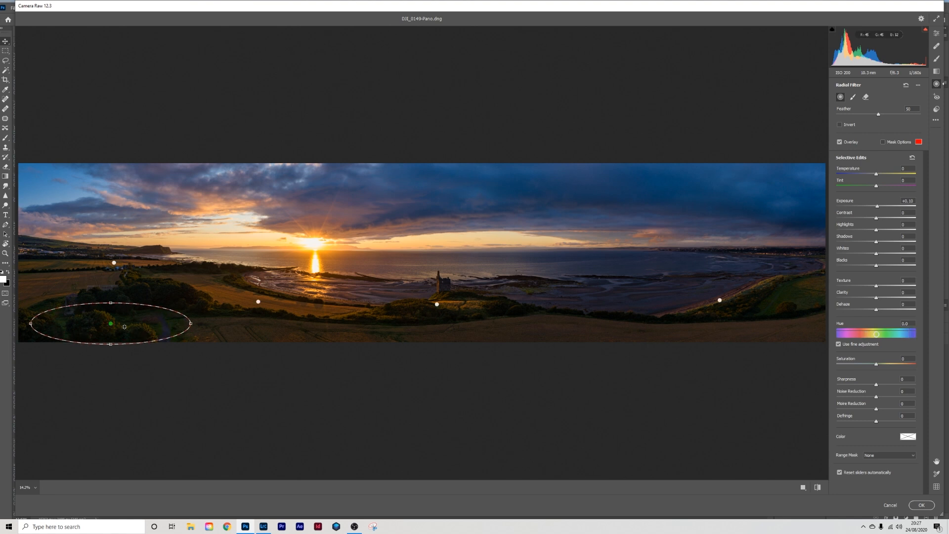
pyautogui.moveTo(107, 323); pyautogui.dragTo(85, 323)
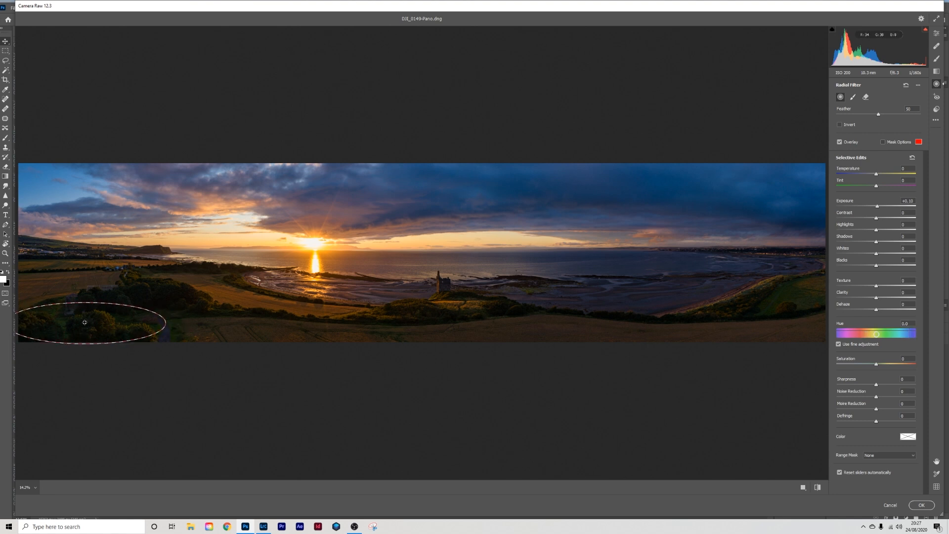
pyautogui.moveTo(172, 324); pyautogui.dragTo(171, 332)
pyautogui.moveTo(30, 264)
pyautogui.mouseDown()
pyautogui.moveTo(60, 272)
pyautogui.moveTo(94, 304)
pyautogui.moveTo(97, 296)
pyautogui.moveTo(45, 285)
pyautogui.mouseUp()
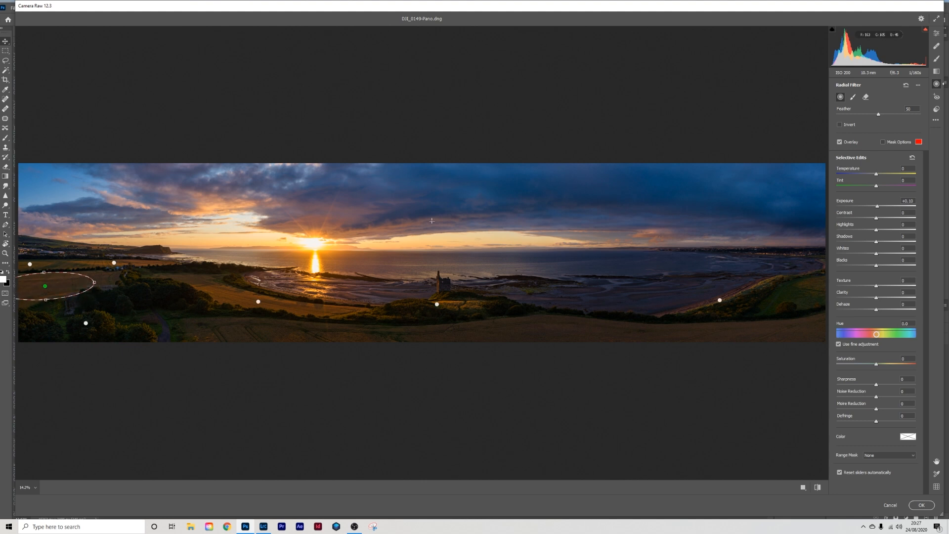
pyautogui.moveTo(312, 338); pyautogui.dragTo(378, 347)
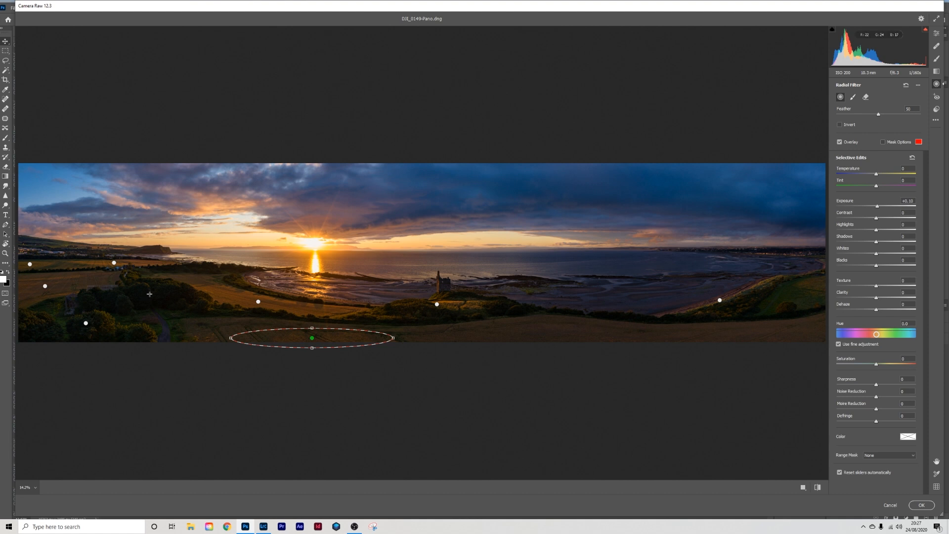
# Step: Display the foreground tree filter's mask and erase its spill above and below the trees, reducing the eraser to size 4
pyautogui.moveTo(342, 340); pyautogui.dragTo(86, 325)
pyautogui.hotkey('ctrl', 'z')
pyautogui.hotkey('ctrl', 'shift', 'z')
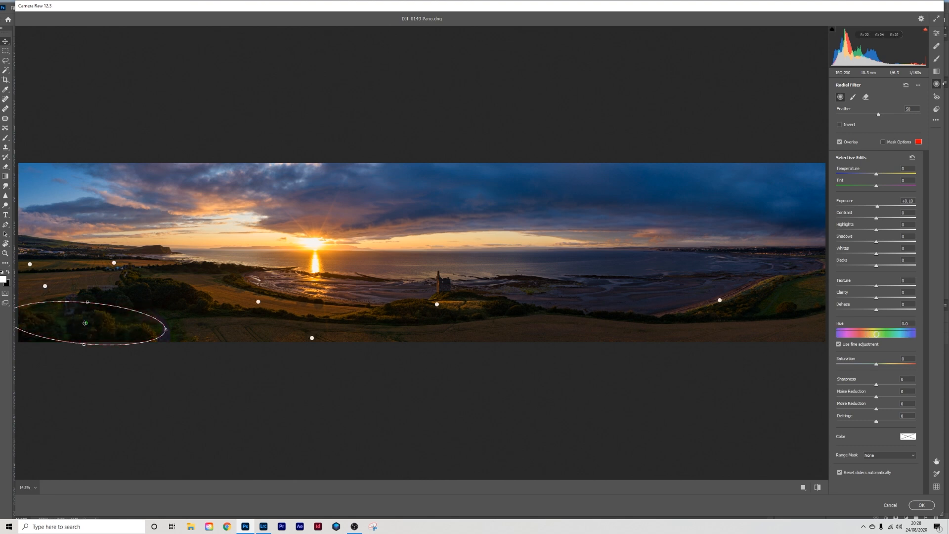
pyautogui.click(840, 142)
pyautogui.click(883, 142)
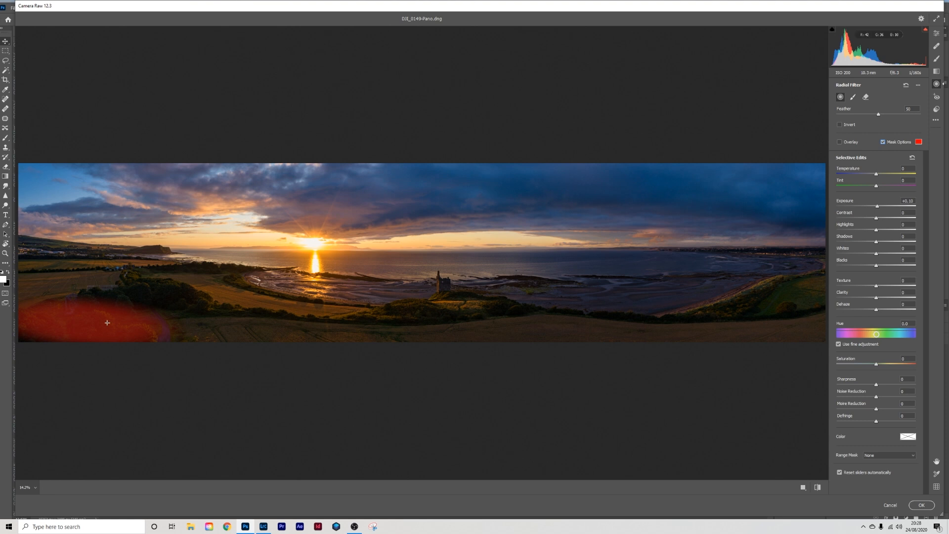
pyautogui.click(865, 96)
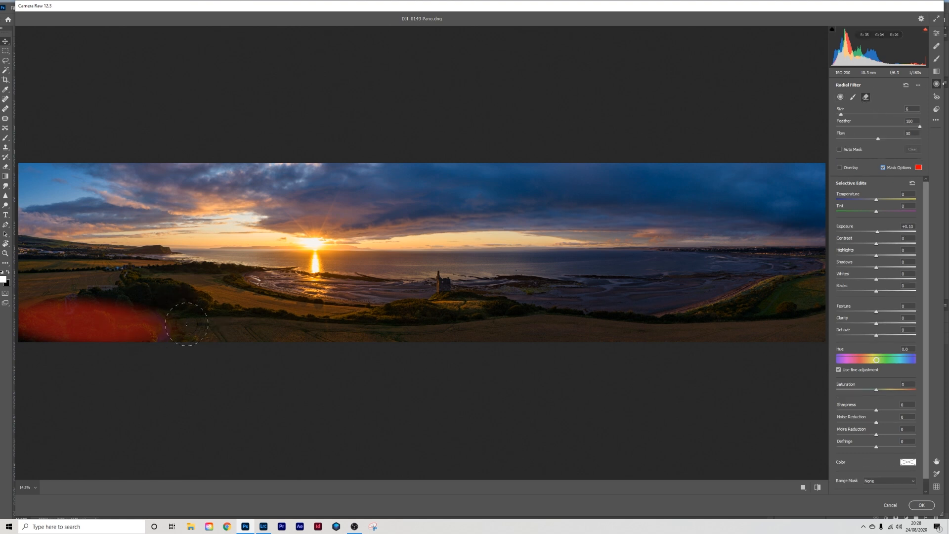
pyautogui.moveTo(175, 327)
pyautogui.mouseDown()
pyautogui.moveTo(172, 328)
pyautogui.moveTo(153, 304)
pyautogui.moveTo(125, 307)
pyautogui.moveTo(100, 292)
pyautogui.mouseUp()
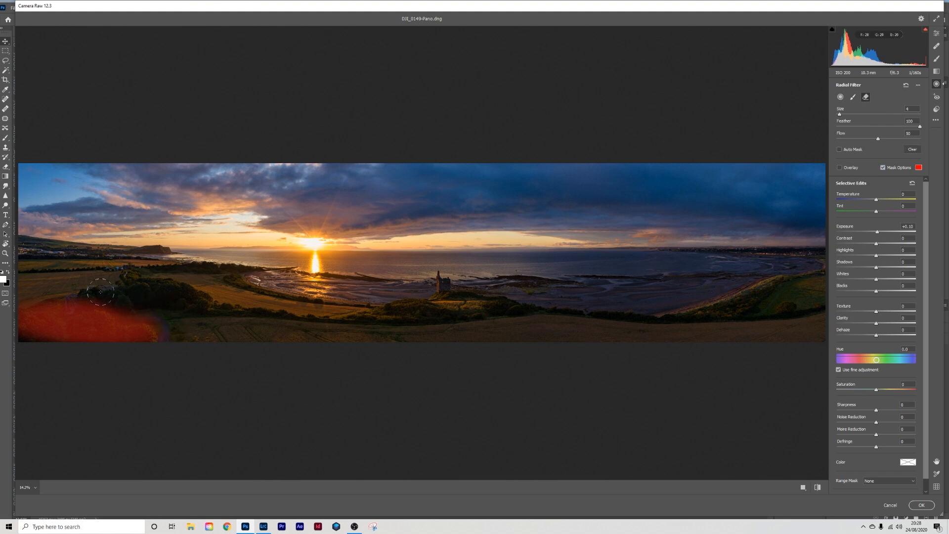
pyautogui.moveTo(36, 338)
pyautogui.mouseDown()
pyautogui.moveTo(51, 353)
pyautogui.moveTo(33, 334)
pyautogui.moveTo(78, 343)
pyautogui.moveTo(86, 333)
pyautogui.moveTo(84, 345)
pyautogui.moveTo(45, 345)
pyautogui.moveTo(134, 344)
pyautogui.mouseUp()
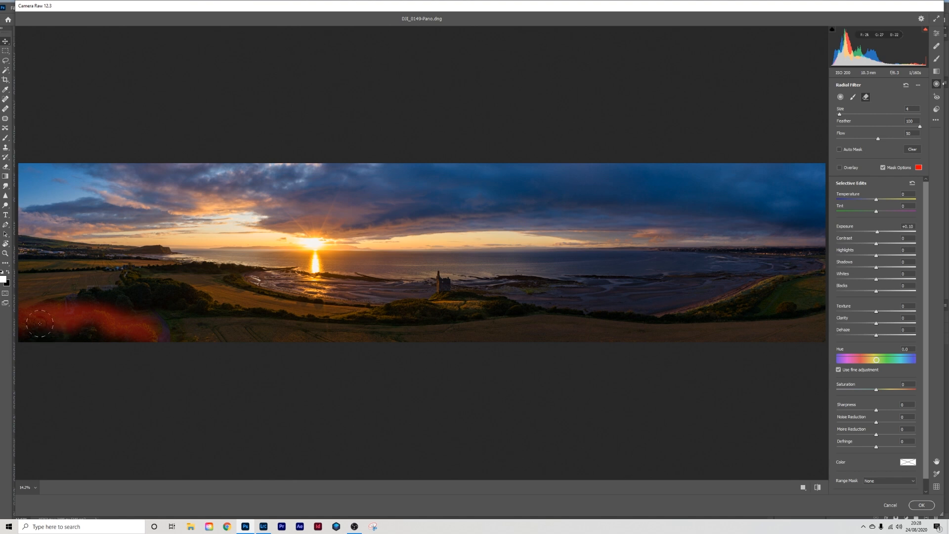
pyautogui.click(883, 167)
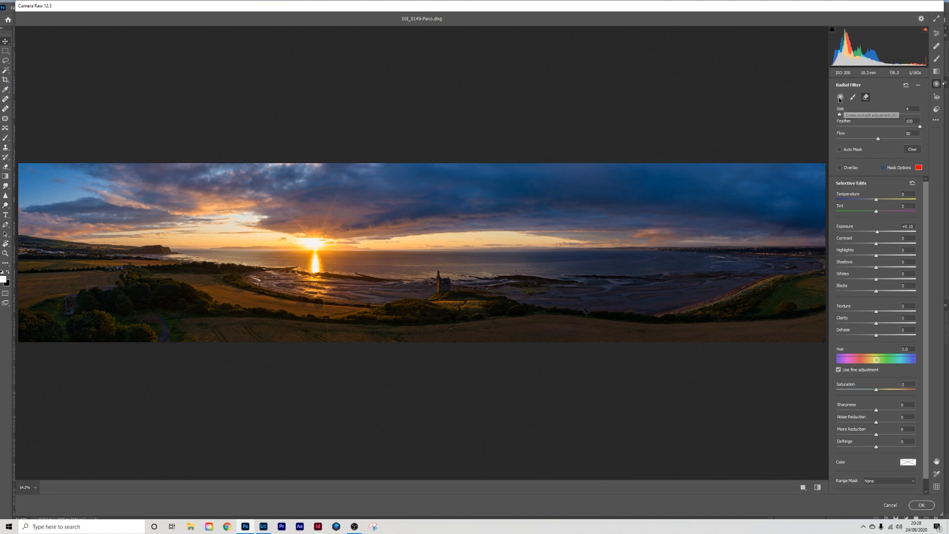
# Step: Deselect the current radial filter and switch to the adjustment brush, reducing its size to 1
pyautogui.click(840, 98)
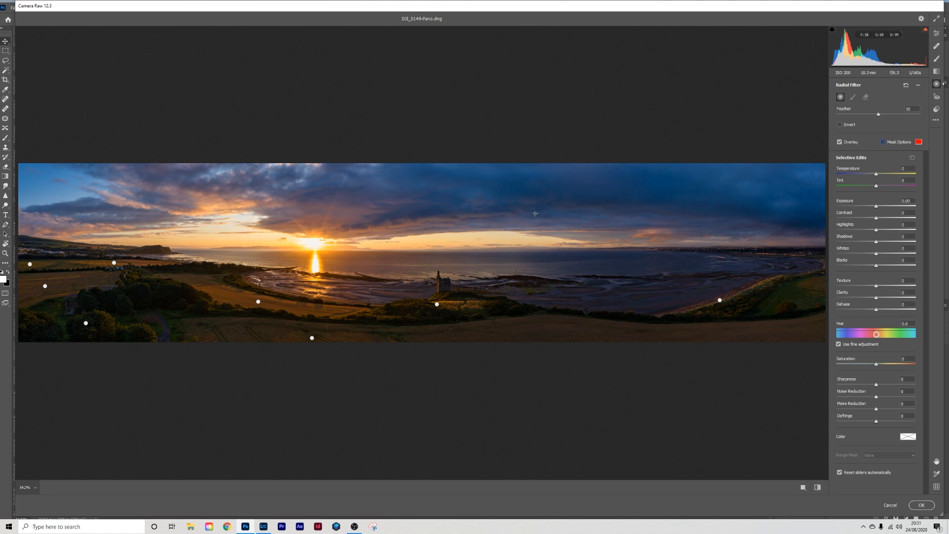
pyautogui.click(937, 58)
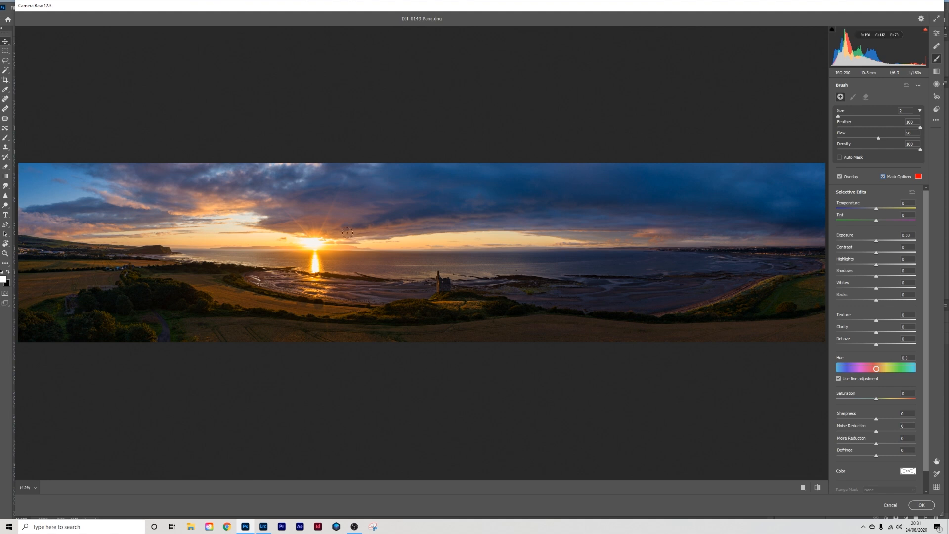
pyautogui.press('[')
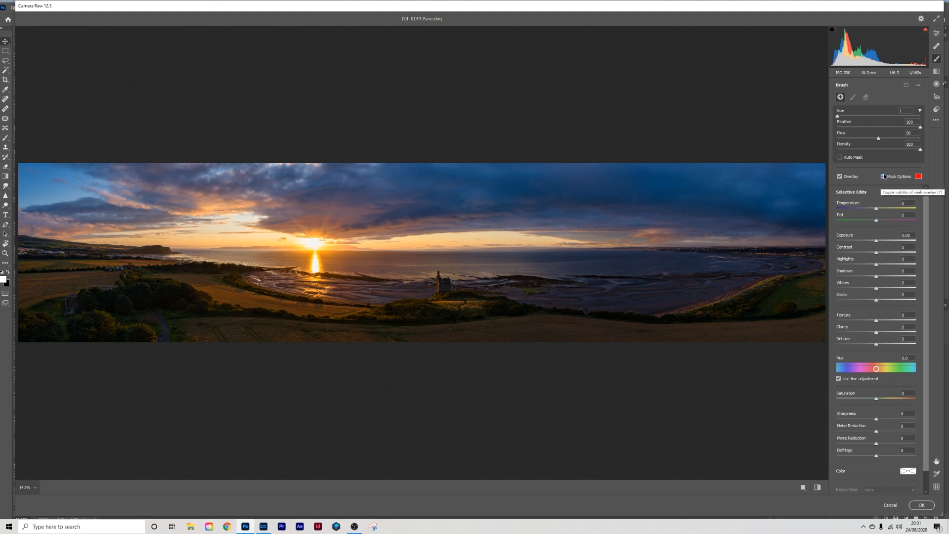
pyautogui.moveTo(346, 228); pyautogui.dragTo(383, 227)
pyautogui.hotkey('ctrl', 'z')
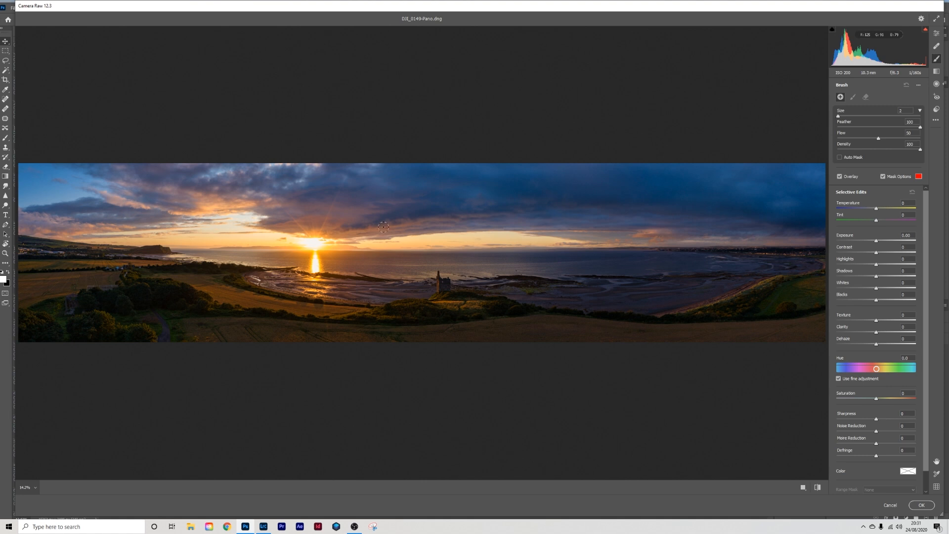
pyautogui.moveTo(327, 235); pyautogui.dragTo(460, 219)
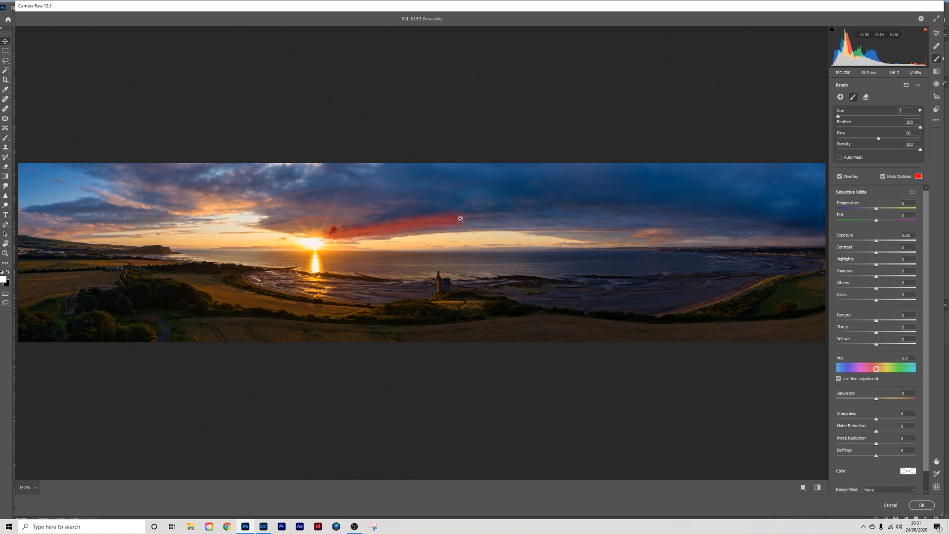
pyautogui.hotkey('ctrl', 'z')
# Step: Brush a mask along the lower cloud edge right of the sun and over the rays to its left, then hide the overlay
pyautogui.moveTo(334, 237); pyautogui.dragTo(460, 218)
pyautogui.moveTo(310, 222)
pyautogui.mouseDown()
pyautogui.moveTo(285, 225)
pyautogui.moveTo(280, 238)
pyautogui.mouseUp()
pyautogui.click(884, 177)
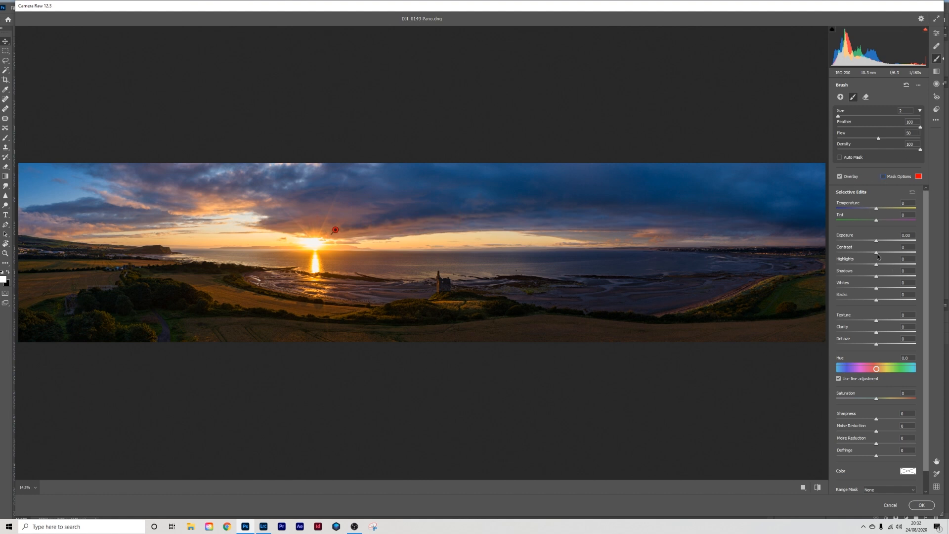
# Step: Raise the brushed clouds' contrast, adjust their highlights and saturation, and apply the Camera Raw edits
pyautogui.moveTo(877, 254); pyautogui.dragTo(887, 255)
pyautogui.moveTo(885, 266); pyautogui.dragTo(879, 266)
pyautogui.click(906, 393)
pyautogui.press('Return')
pyautogui.click(921, 505)
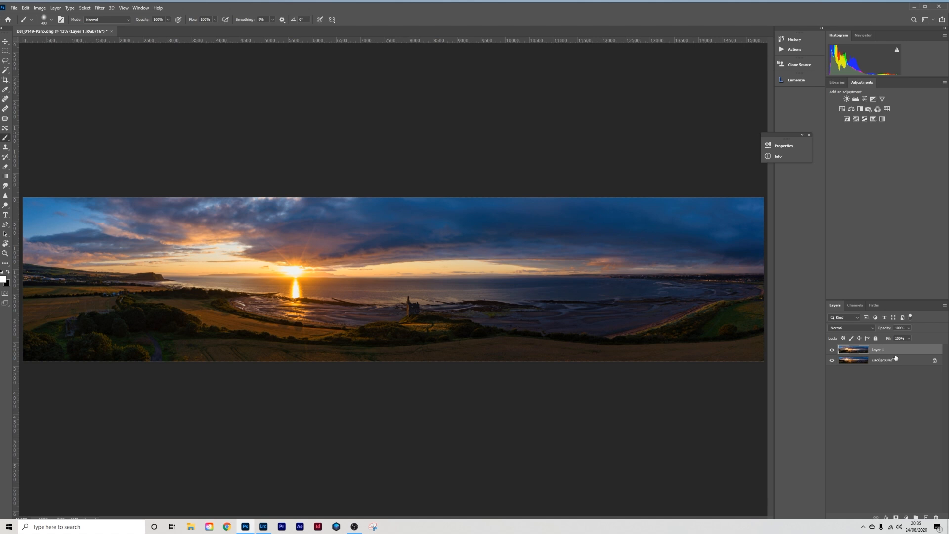
# Step: Compare the panorama before and after the edits by toggling the visibility of Layer 1
pyautogui.click(833, 351)
pyautogui.click(832, 350)
pyautogui.click(834, 352)
pyautogui.click(833, 352)
pyautogui.click(833, 350)
pyautogui.click(832, 351)
# Step: Add a layer mask to Layer 1 and paint black over the dark shoreline and field in the right foreground
pyautogui.click(896, 518)
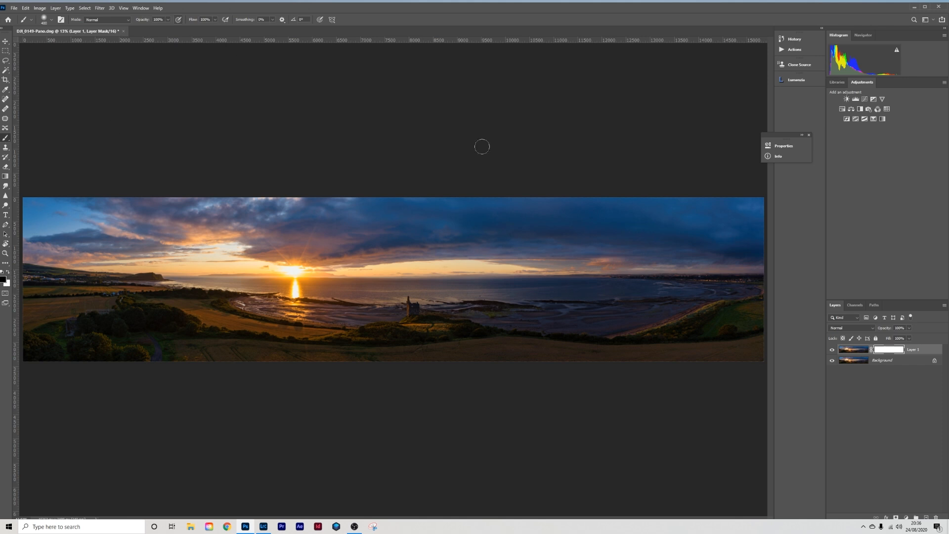
pyautogui.moveTo(663, 326); pyautogui.dragTo(614, 336)
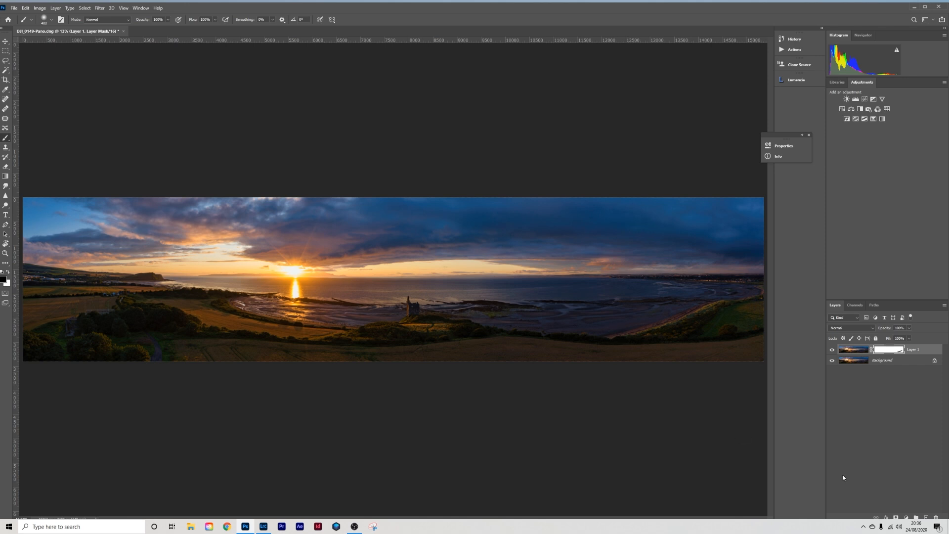
# Step: Compare the masked Layer 1 with the background, also toggling its layer mask
pyautogui.click(833, 351)
pyautogui.click(833, 351)
pyautogui.click(832, 351)
pyautogui.click(832, 351)
pyautogui.keyDown('shift'); pyautogui.click(889, 352); pyautogui.keyUp('shift')
pyautogui.click(832, 350)
pyautogui.click(832, 351)
pyautogui.click(832, 351)
pyautogui.click(832, 351)
# Step: Save the edited panorama and switch to Lightroom Classic
pyautogui.click(14, 8)
pyautogui.click(39, 91)
pyautogui.click(264, 528)
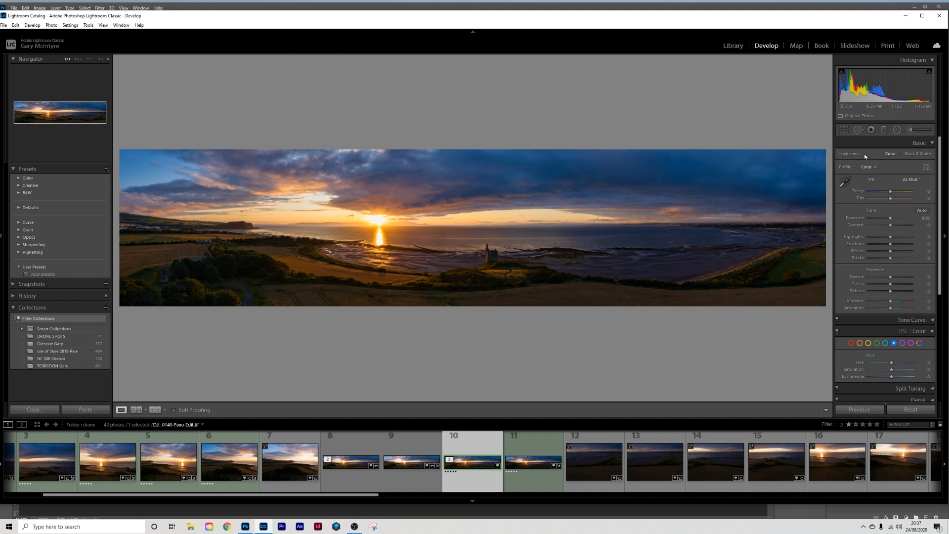
# Step: Crop a thin strip off the upper edge of DJI_0149-Pano-Edit.tif and apply the crop
pyautogui.click(844, 129)
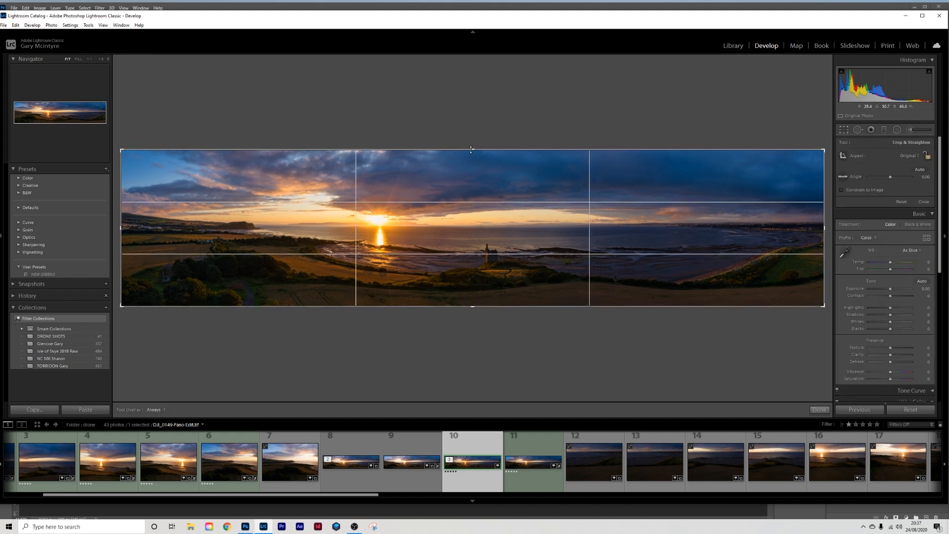
pyautogui.moveTo(470, 148); pyautogui.dragTo(469, 150)
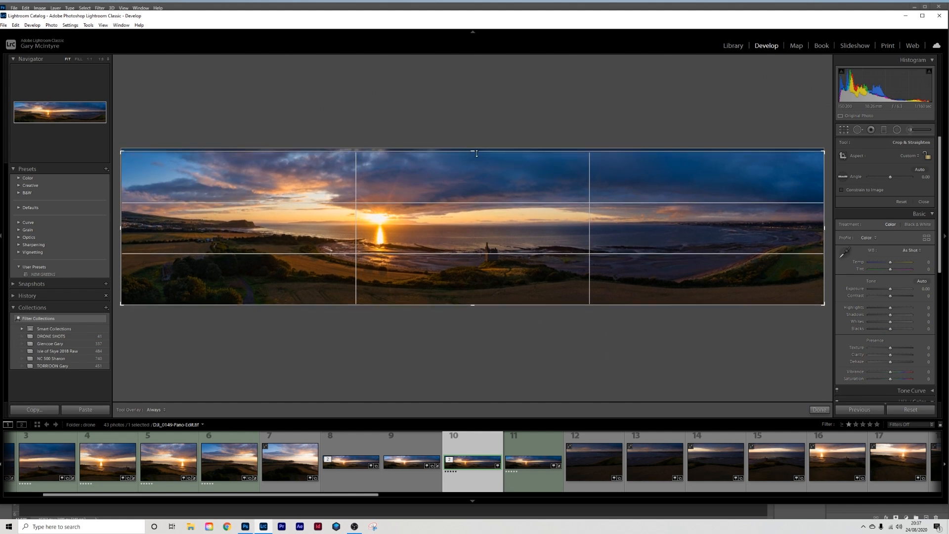
pyautogui.press('Return')
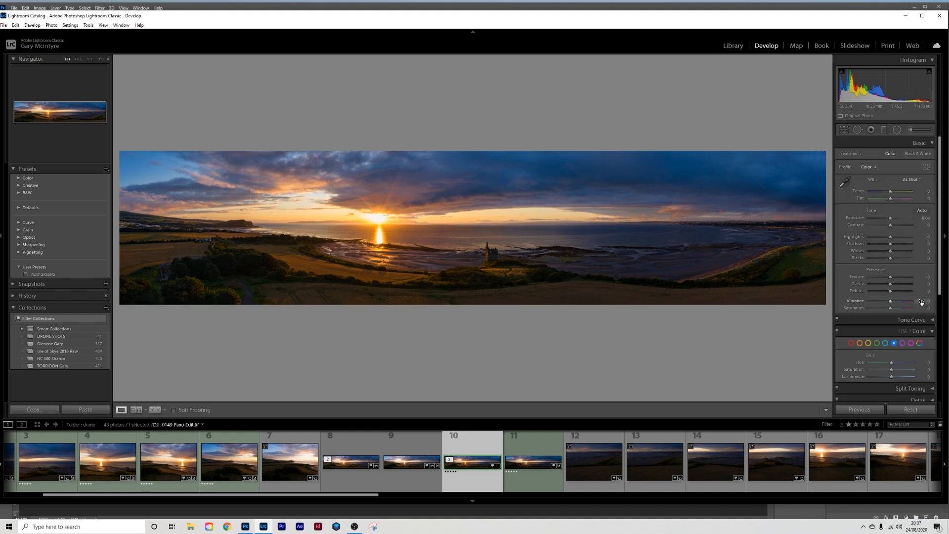